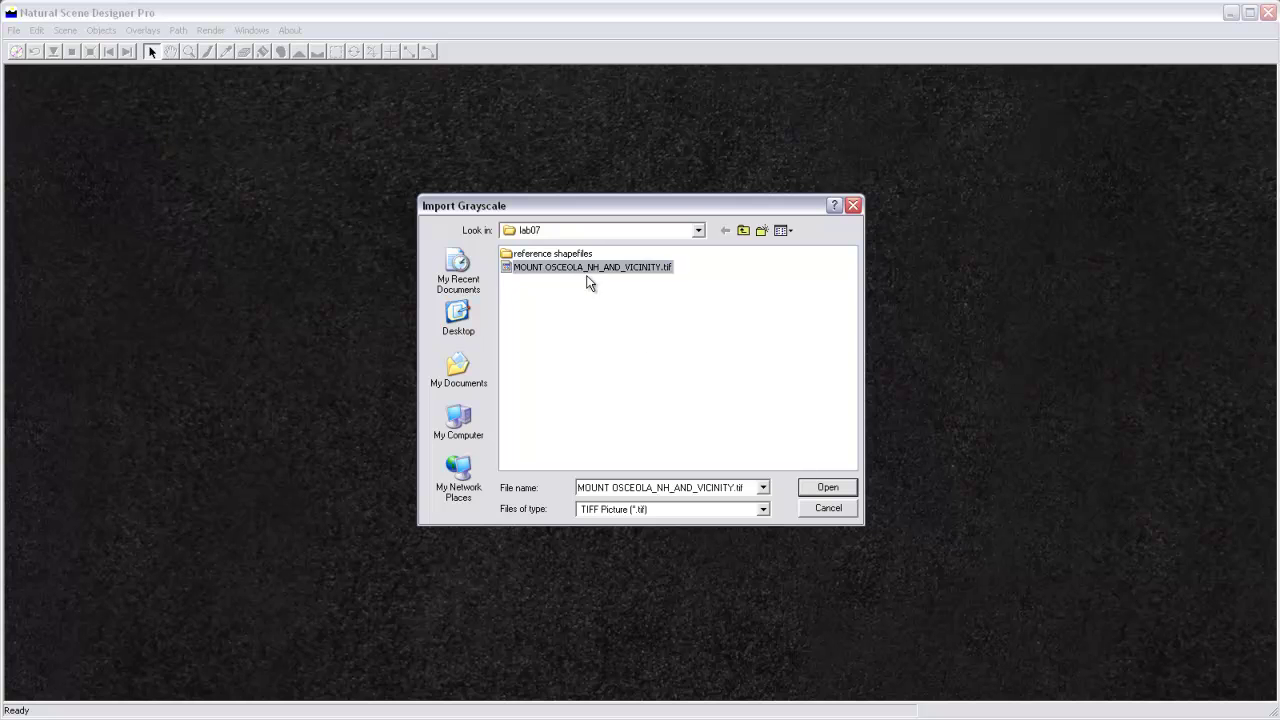
Import MOUNT OSCEOLA_NH_AND_VICINITY.tif as grayscale terrain and select the 1916 maximum elevation value
left_click(826, 488)
left_click_drag(661, 320, 604, 328)
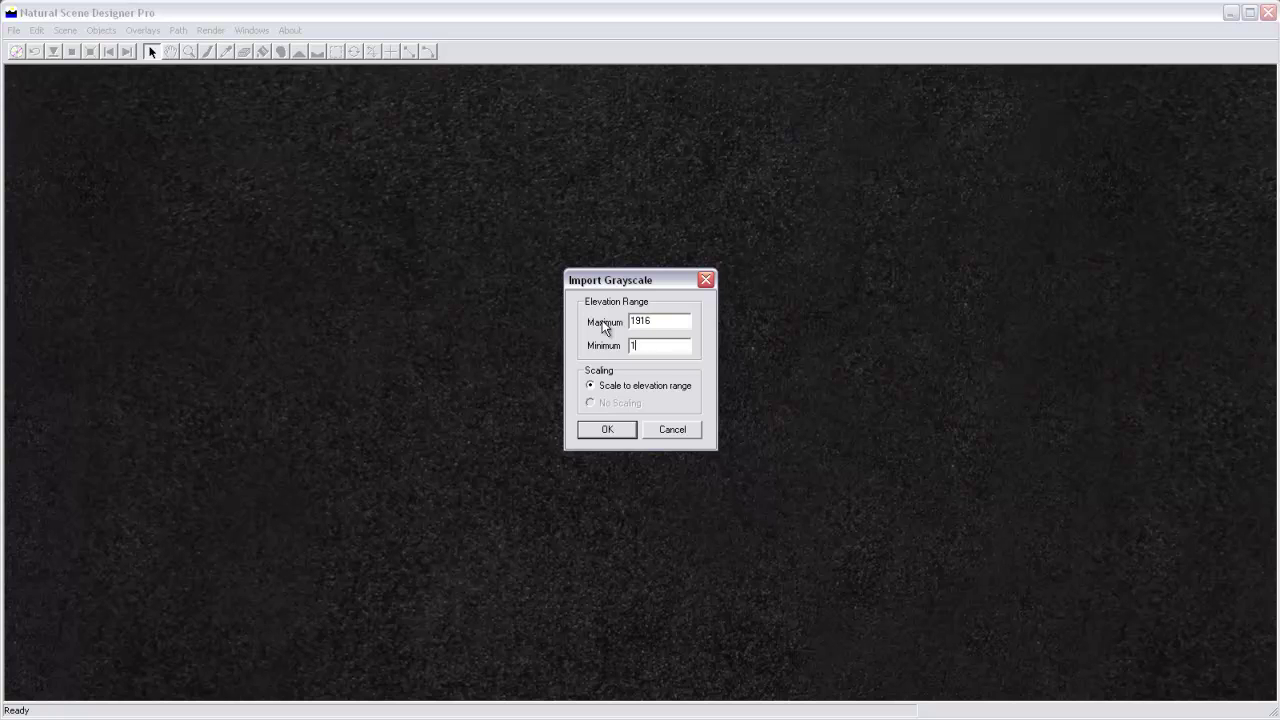
Zoom the map out to see all the terrain, then in on the central peak
left_click(610, 432)
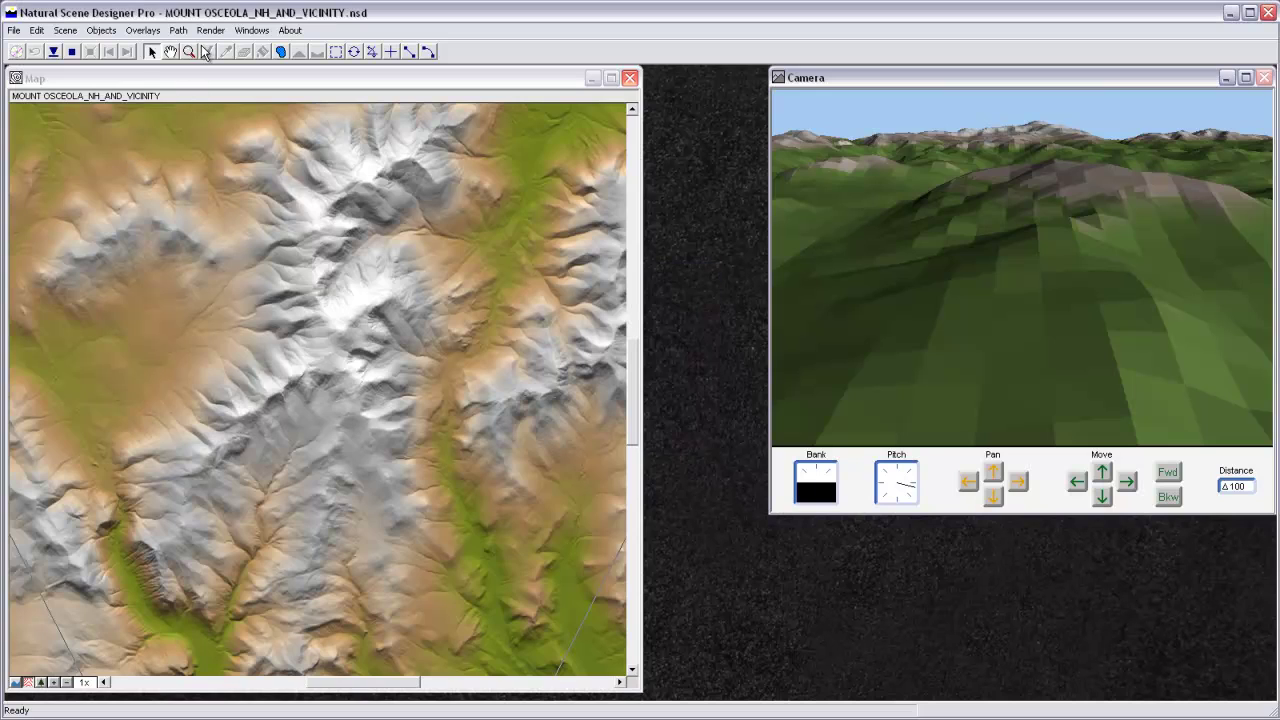
left_click(189, 51)
right_click(333, 443)
right_click(333, 443)
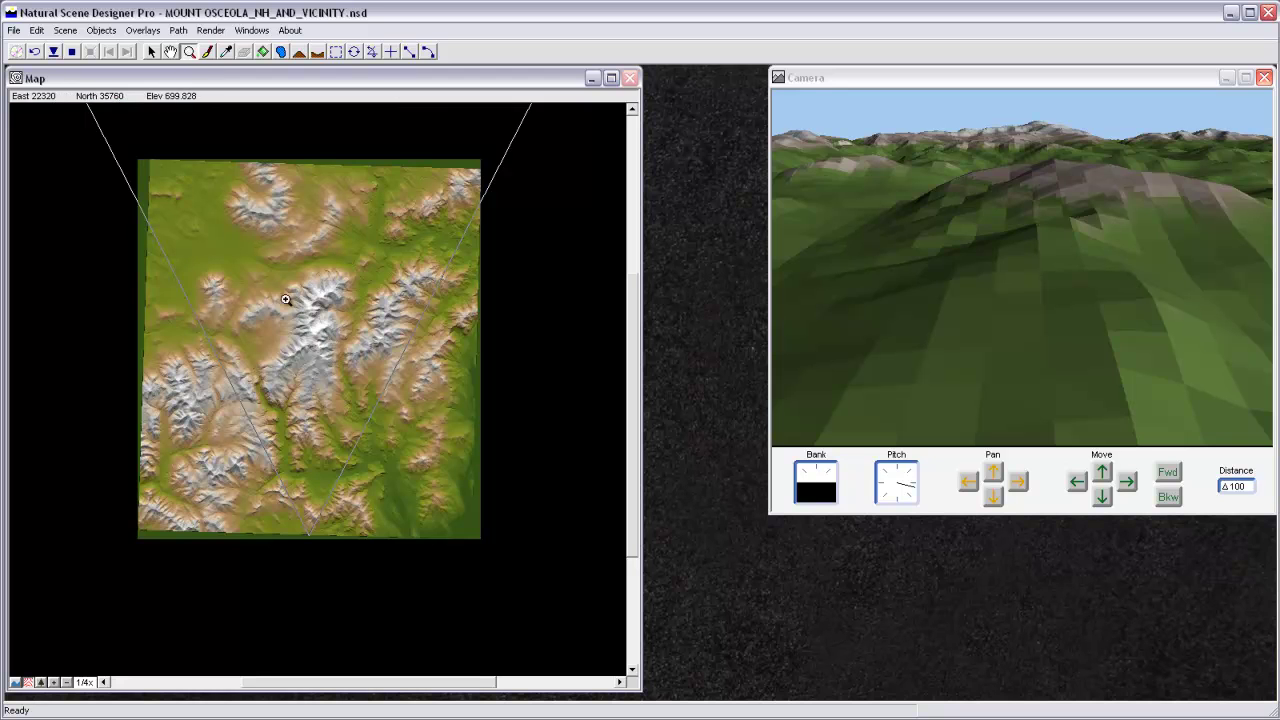
left_click(288, 301)
left_click(288, 301)
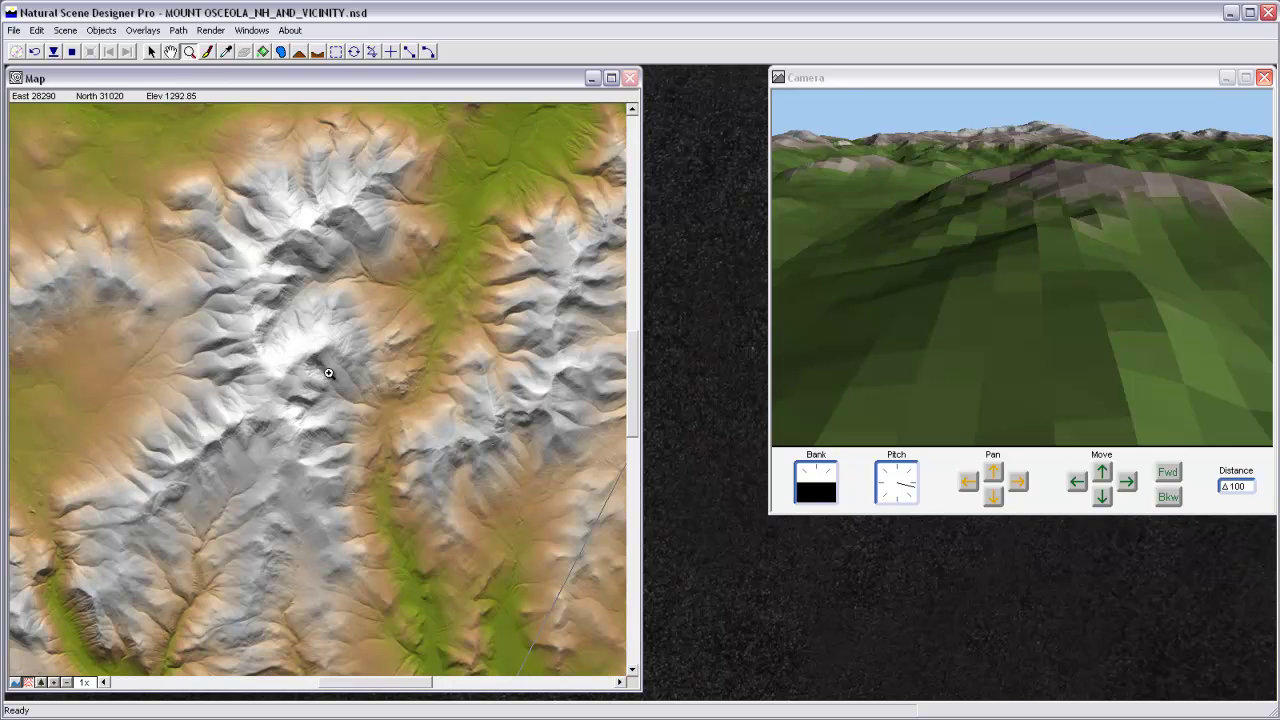
Place the camera near the map's right side, aim it west, and tilt it up to show ridge and sky
left_click(390, 51)
left_click(473, 356)
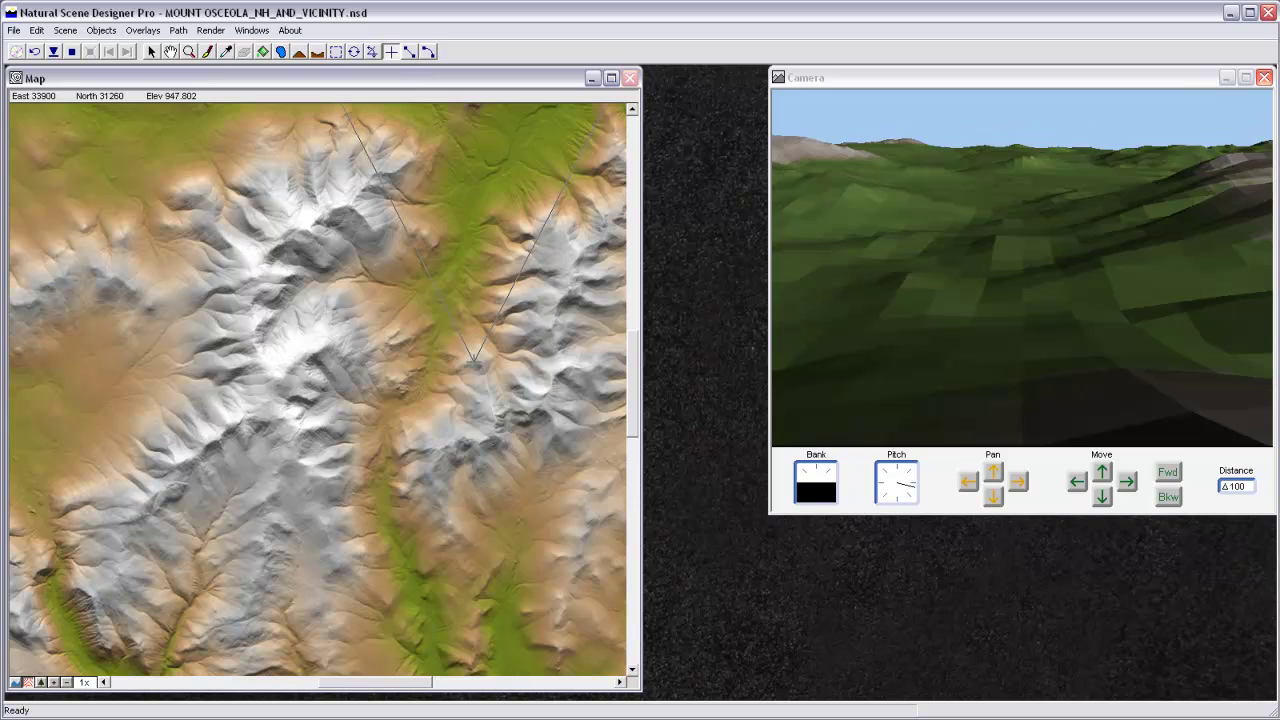
left_click(371, 51)
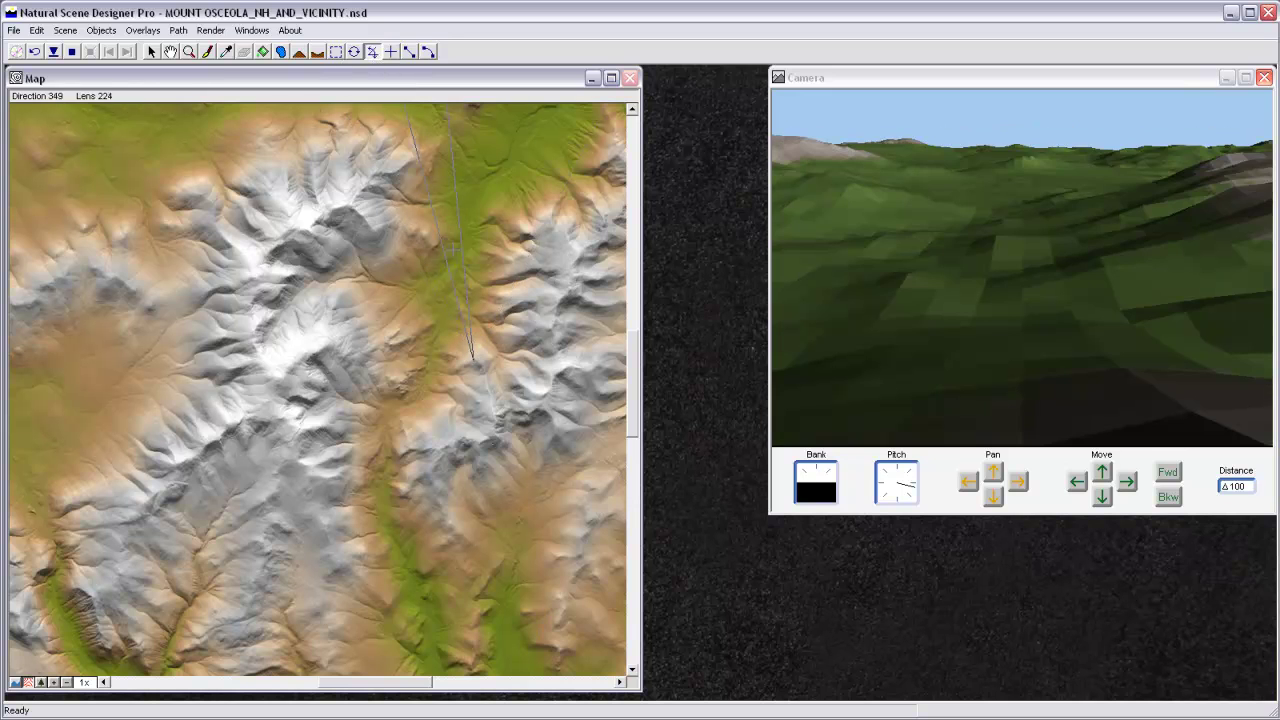
left_click(263, 265)
left_click(993, 471)
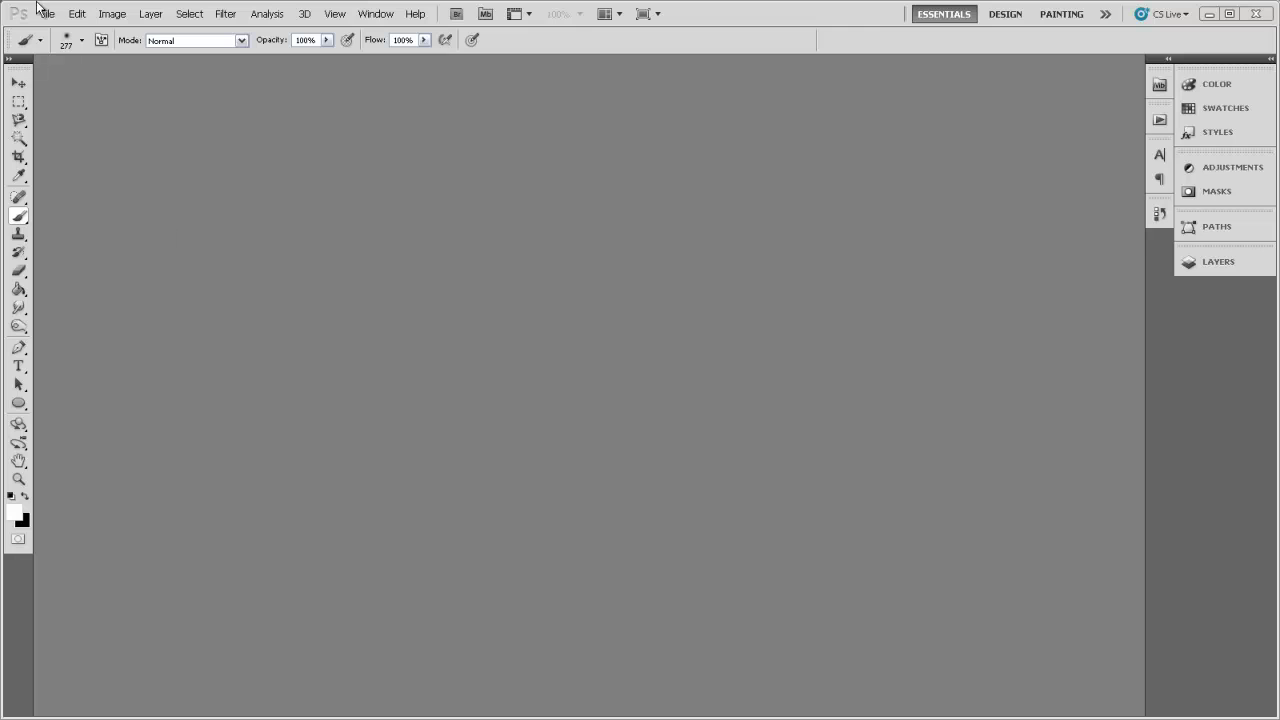
Open MOUNT OSCEOLA_NH_AND_VICINITY.tif, zoom in on the central ridge, then back out to the whole terrain
left_click(47, 14)
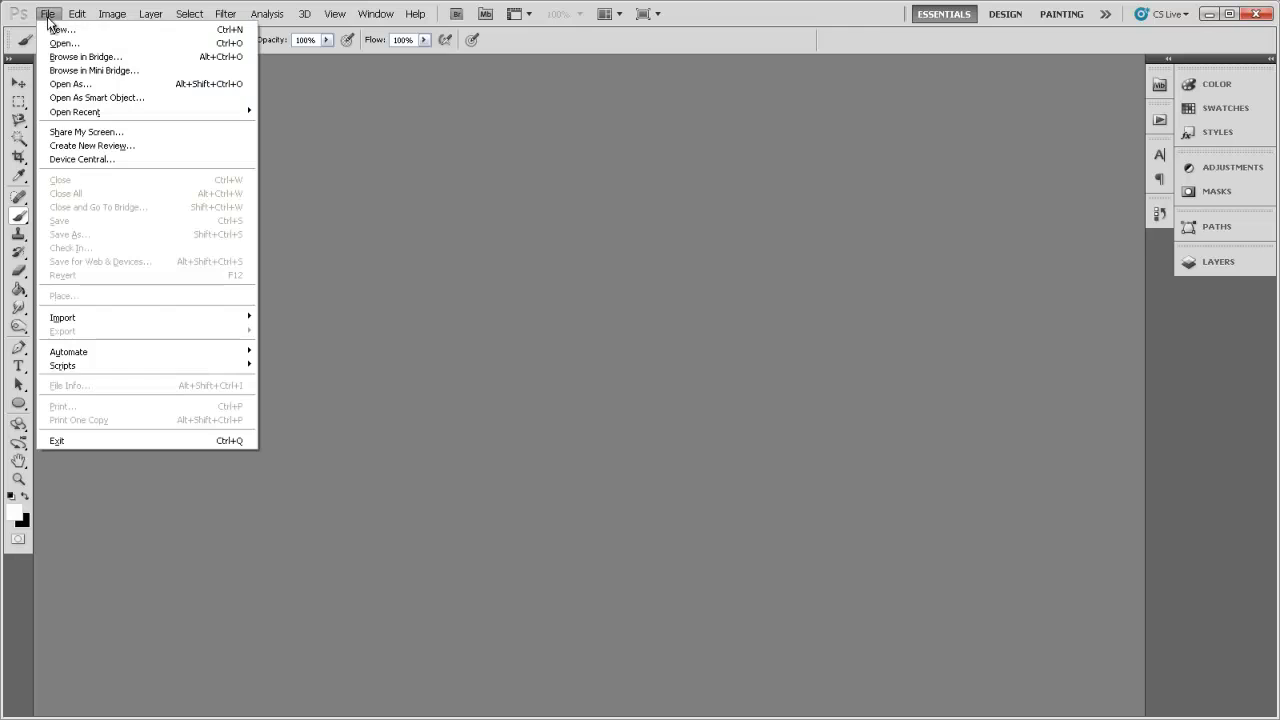
left_click(57, 44)
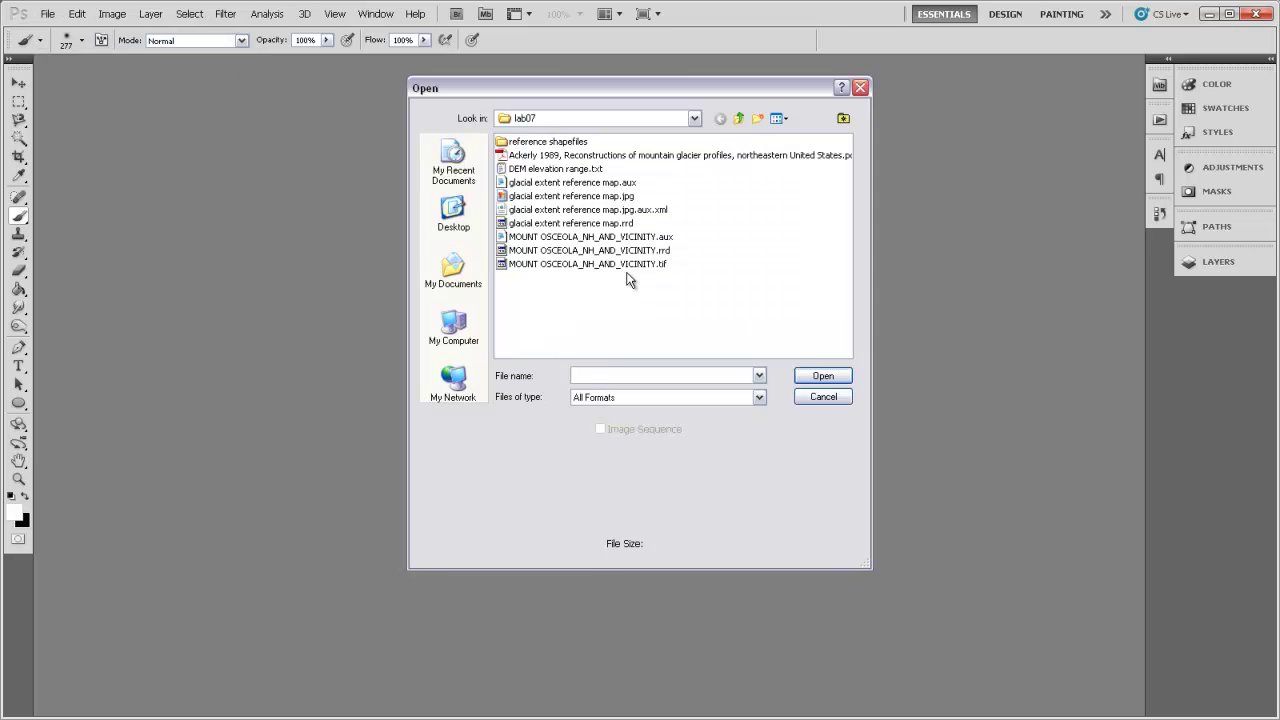
left_click(582, 264)
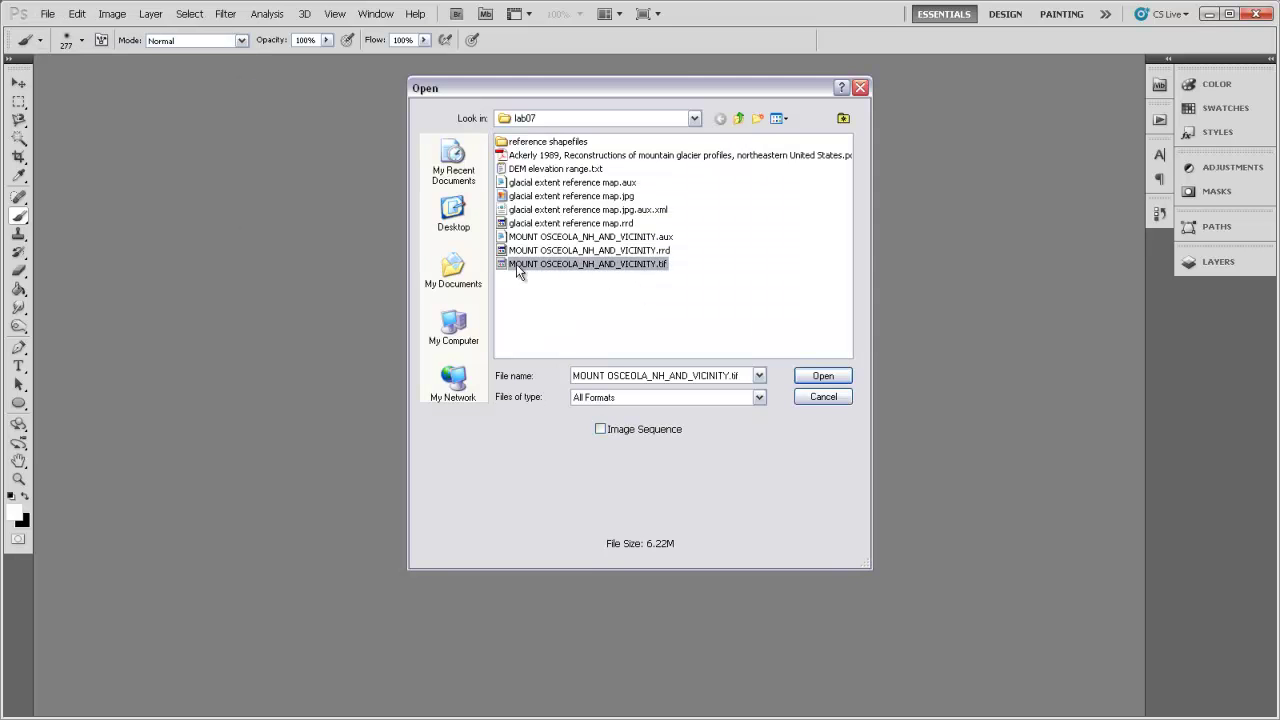
left_click(819, 377)
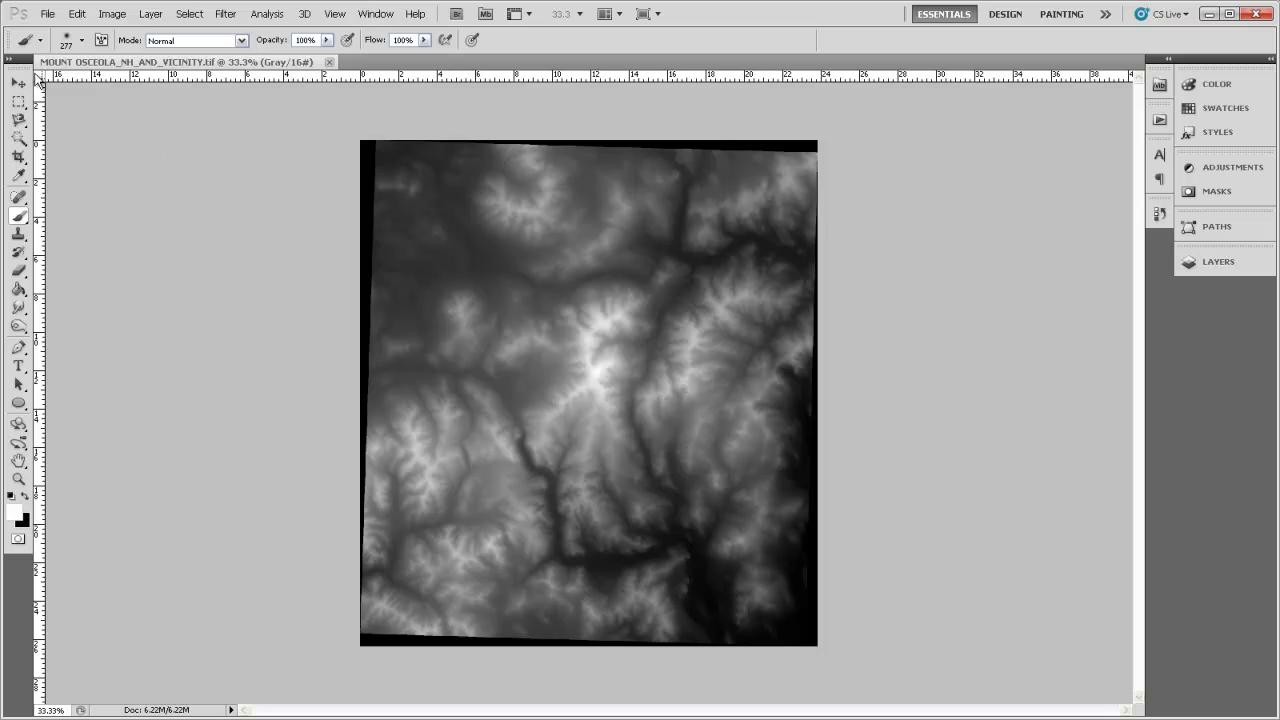
left_click(18, 479)
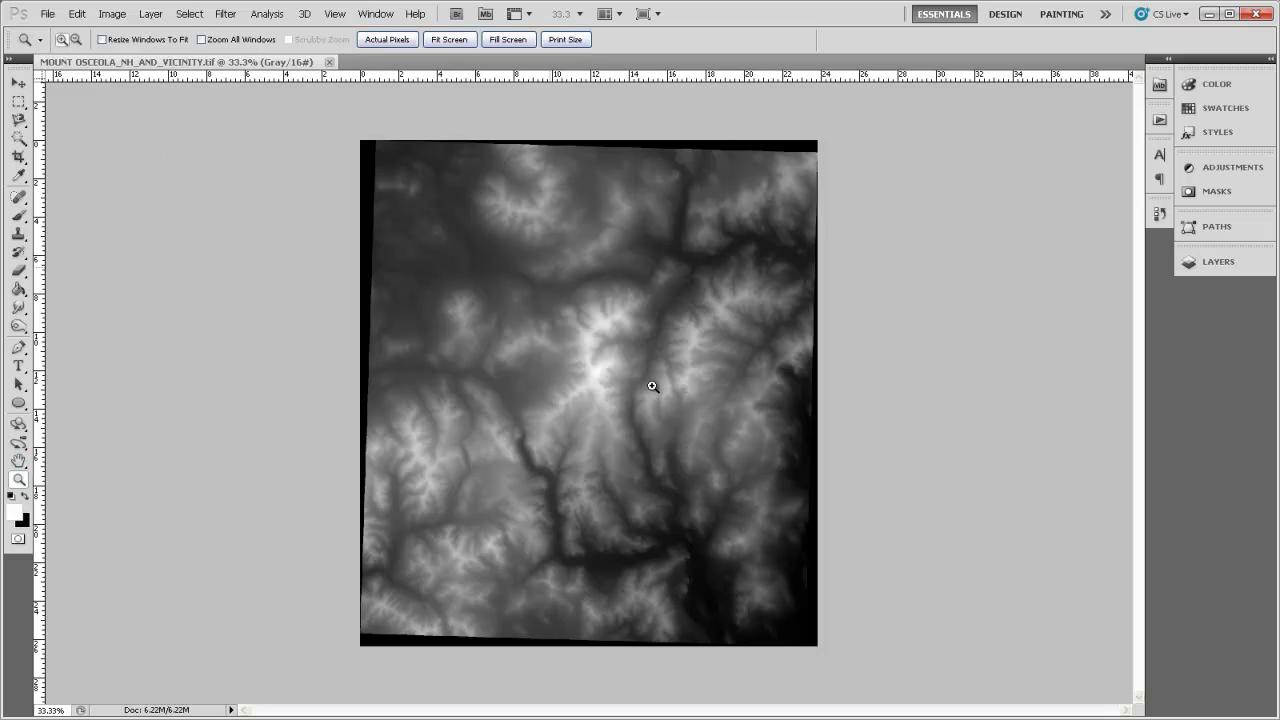
left_click_drag(703, 455, 629, 426)
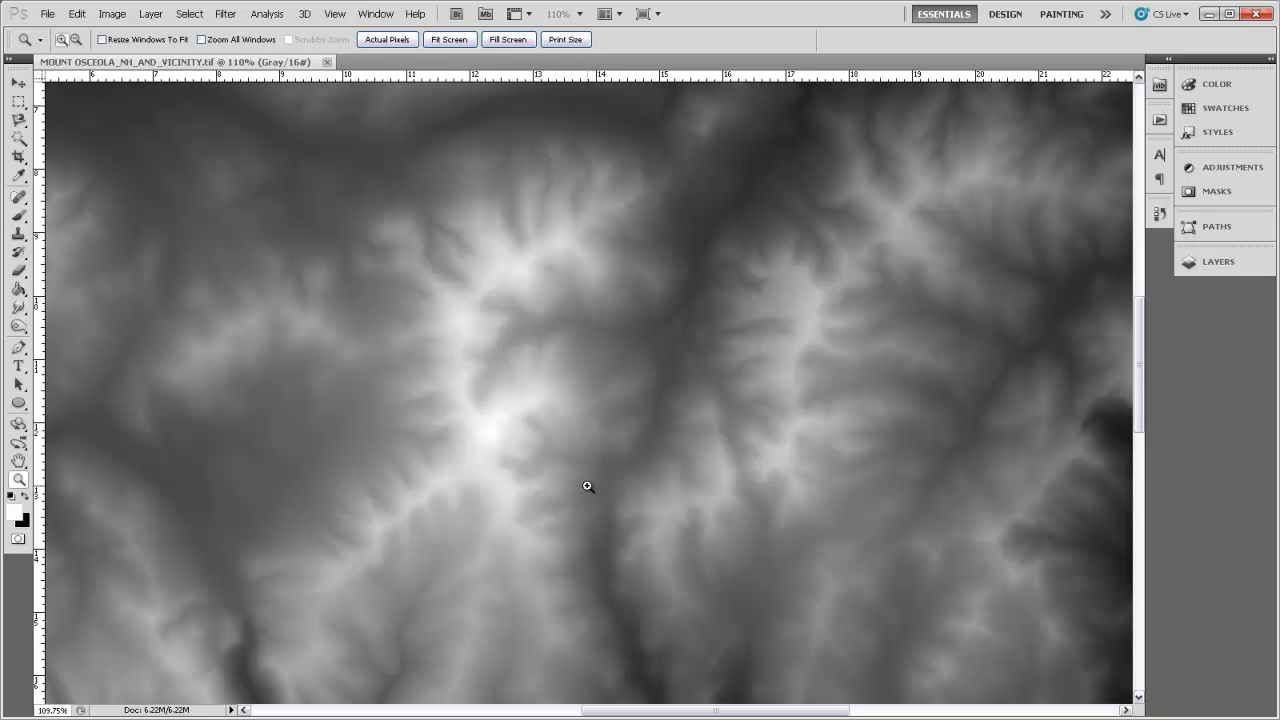
left_click(567, 452, "alt")
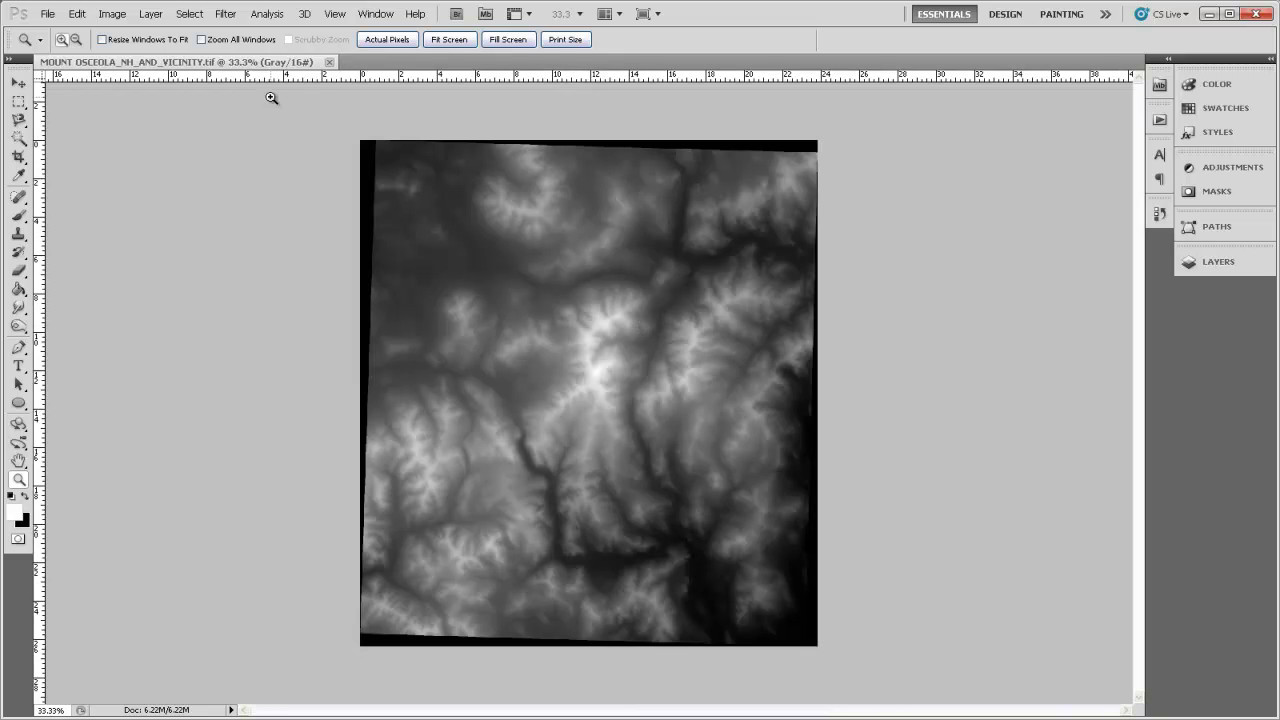
Open glacial extent reference map.jpg and zoom in to inspect the Presidential Range map
left_click(47, 14)
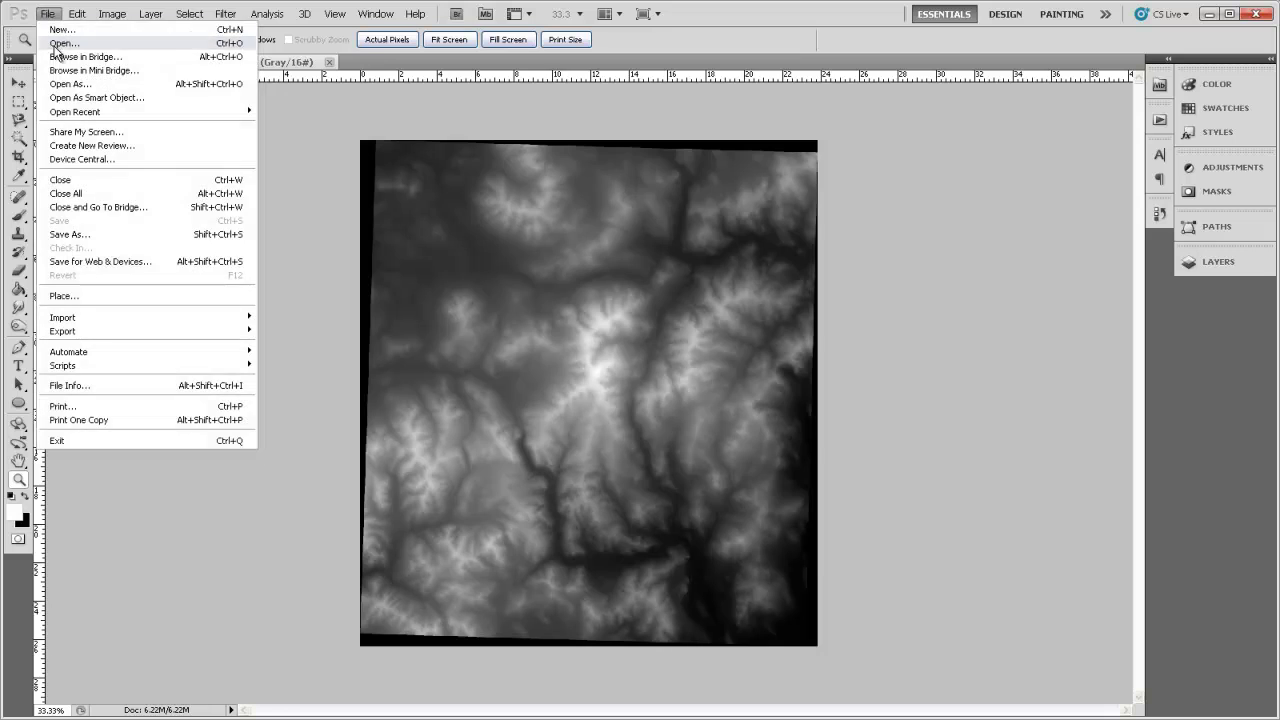
left_click(55, 43)
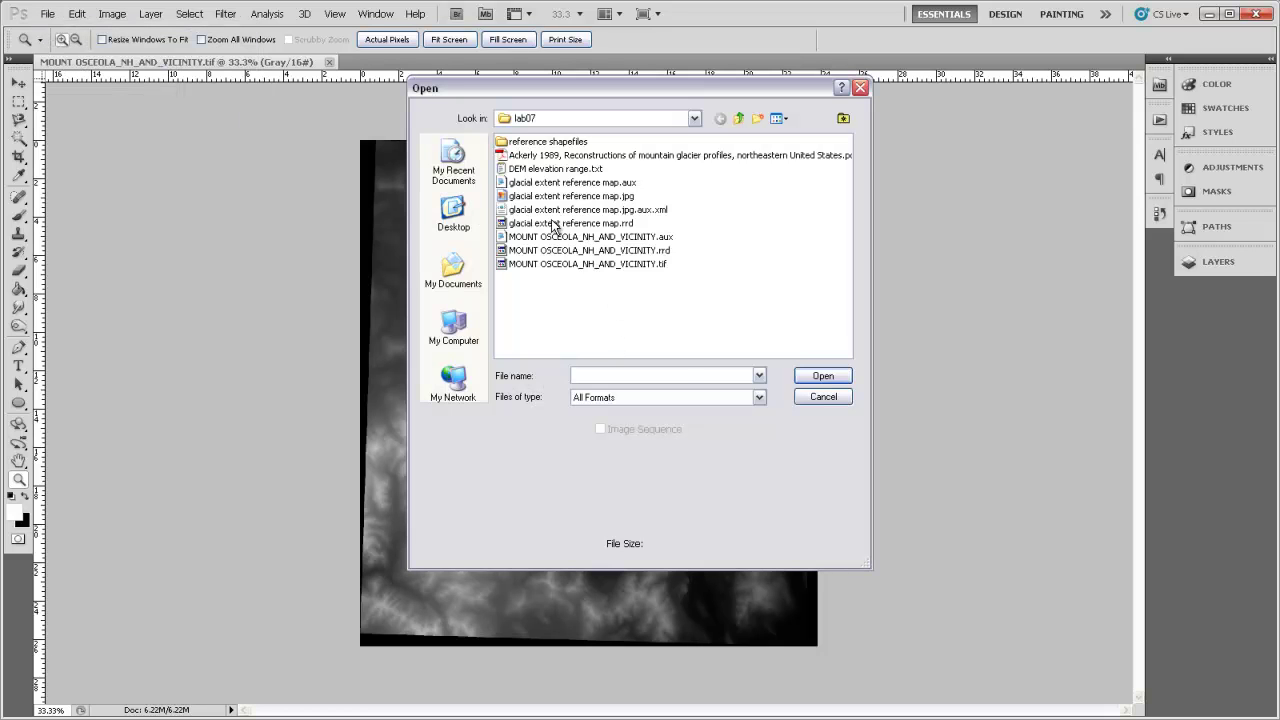
left_click(571, 198)
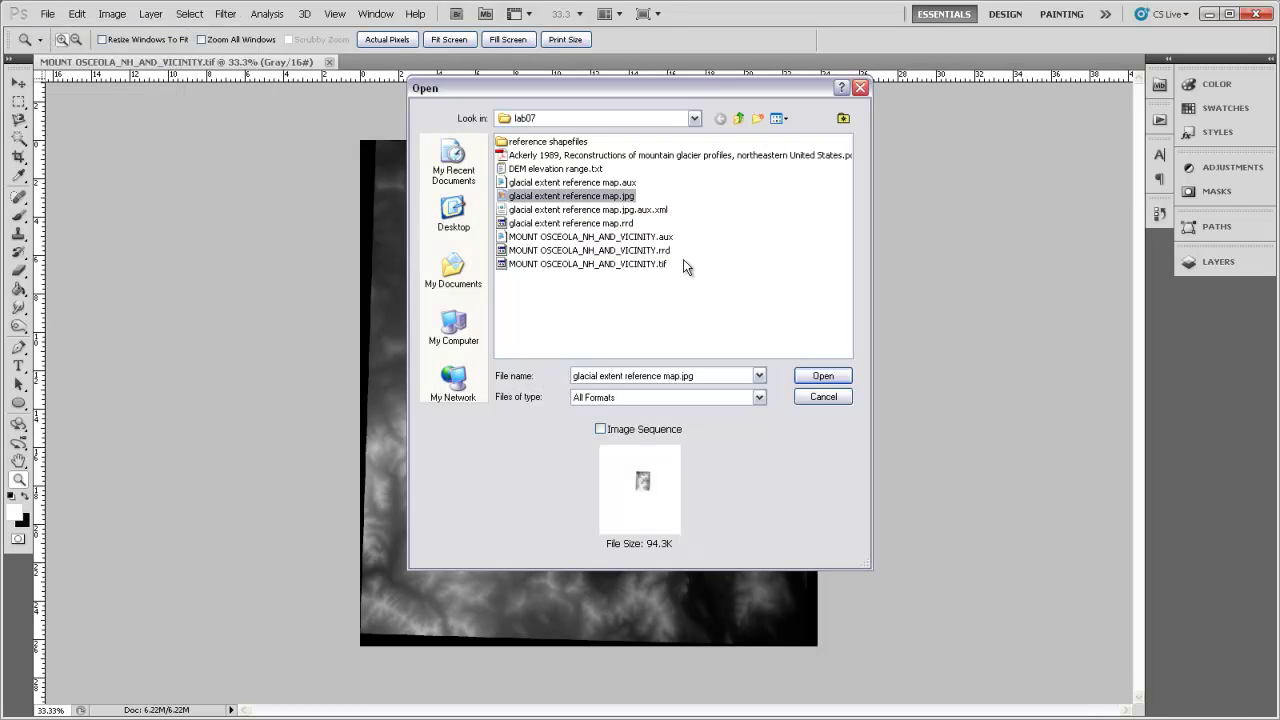
left_click(806, 377)
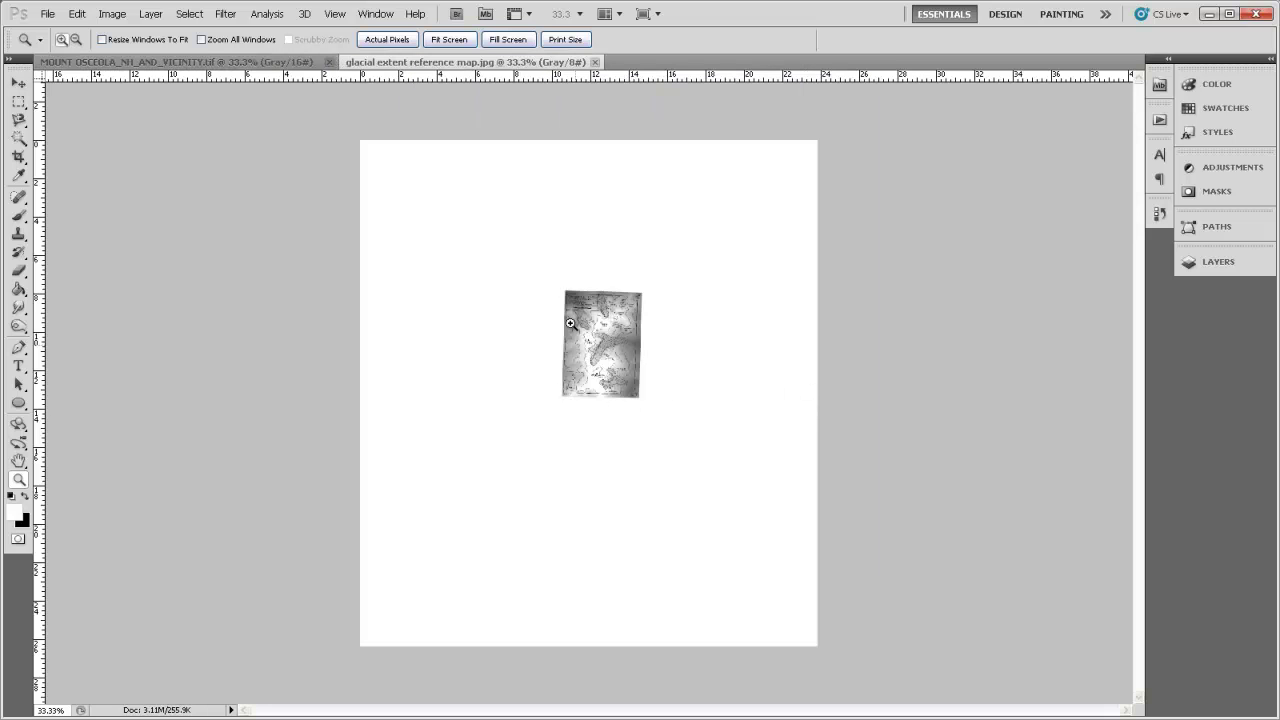
left_click_drag(549, 282, 651, 406)
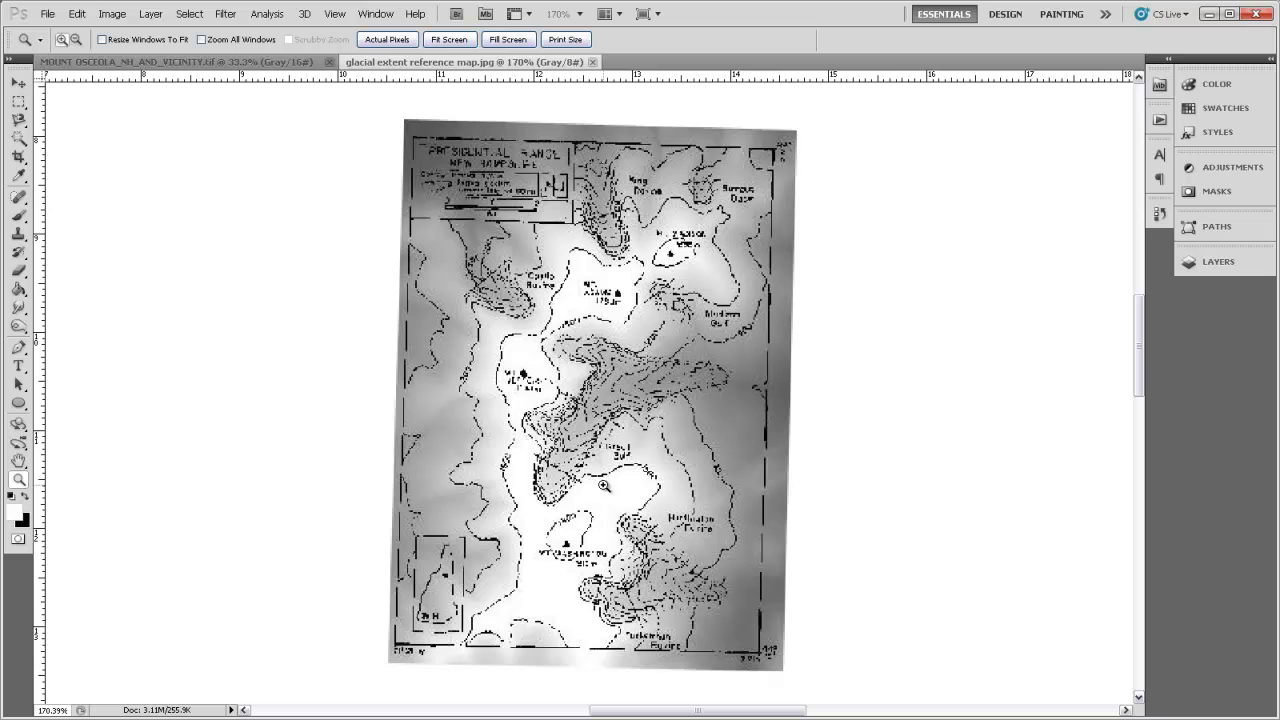
Duplicate the map's Background layer into MOUNT OSCEOLA_NH_AND_VICINITY.tif as a layer named 'reference map'
left_click(283, 64)
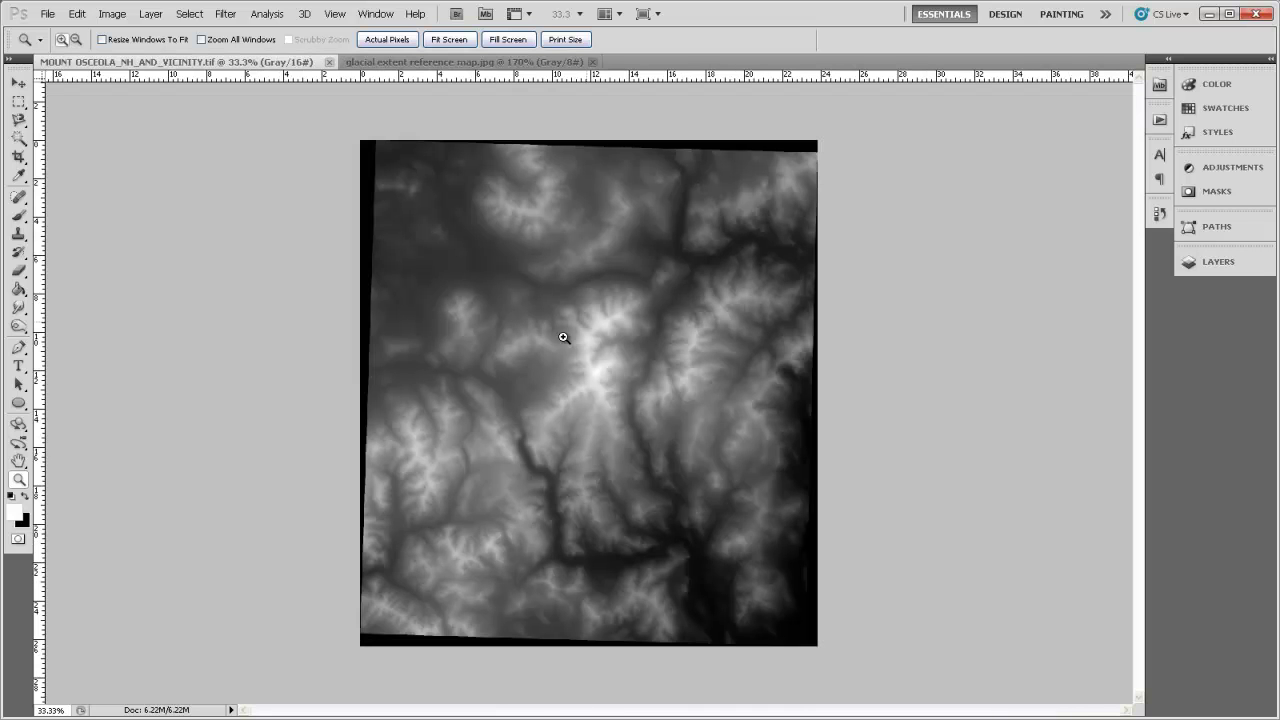
left_click(451, 64)
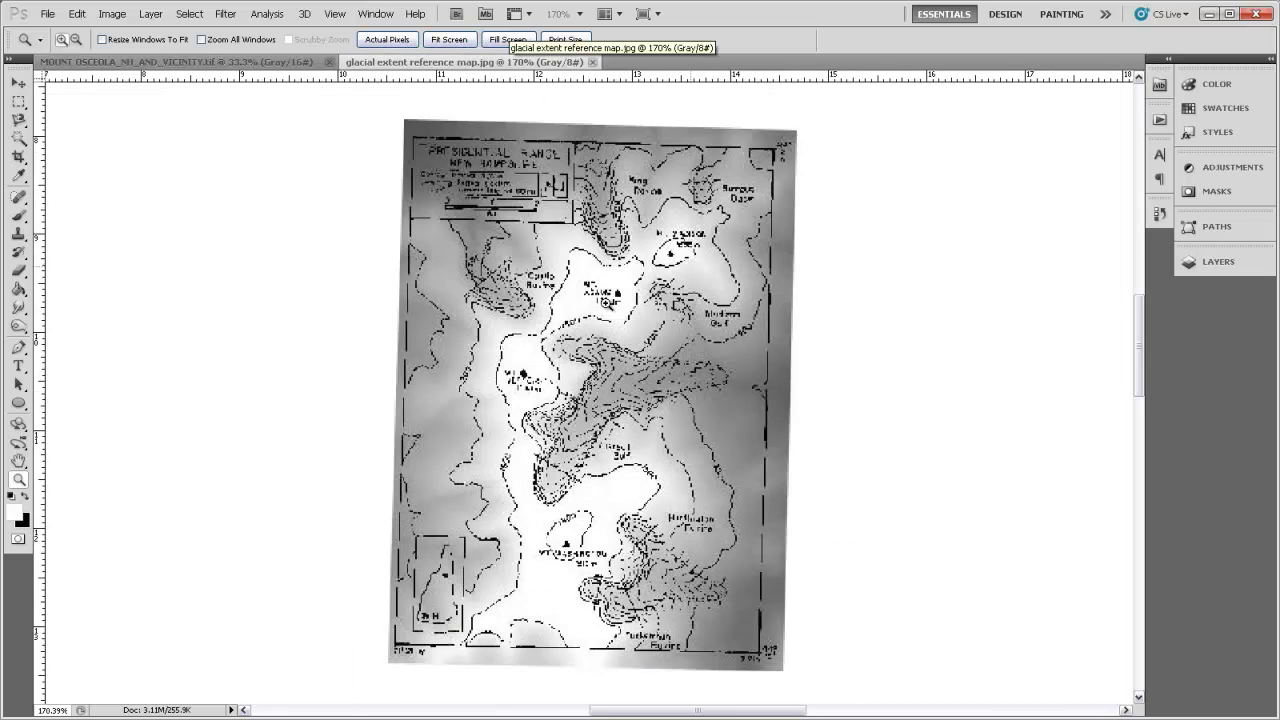
left_click(1189, 262)
right_click(1052, 290)
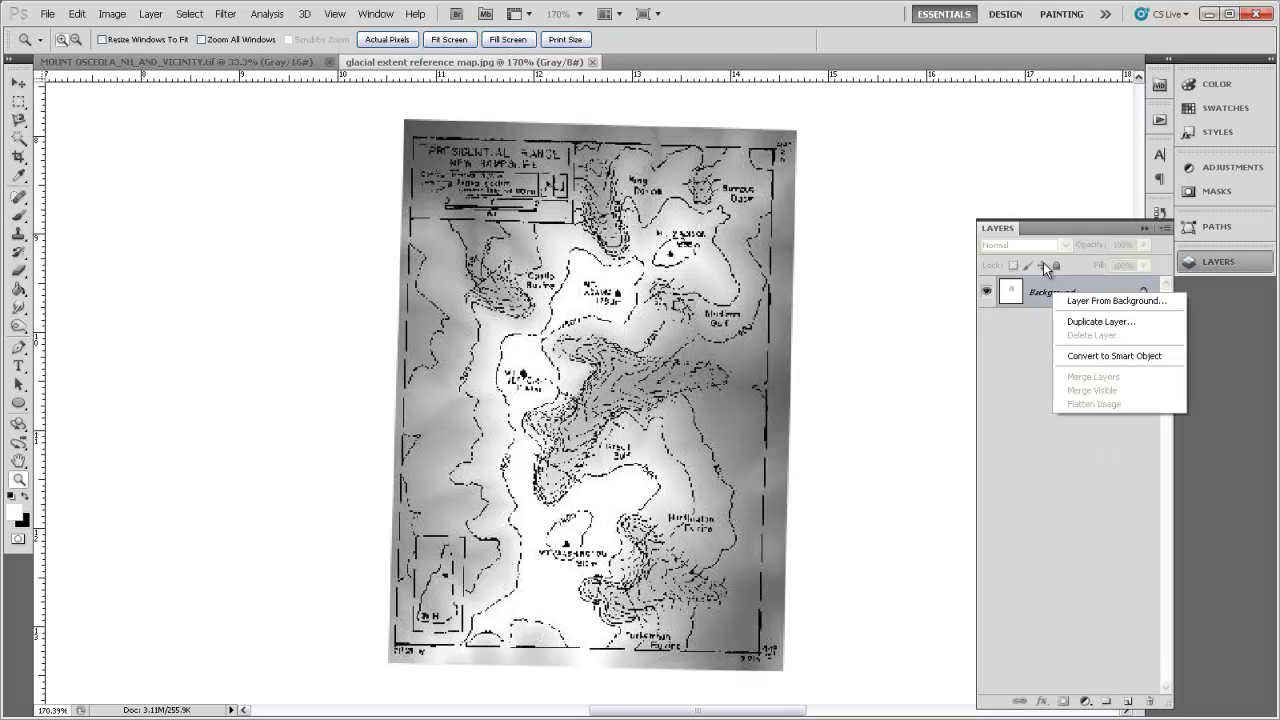
left_click(1027, 353)
right_click(1050, 302)
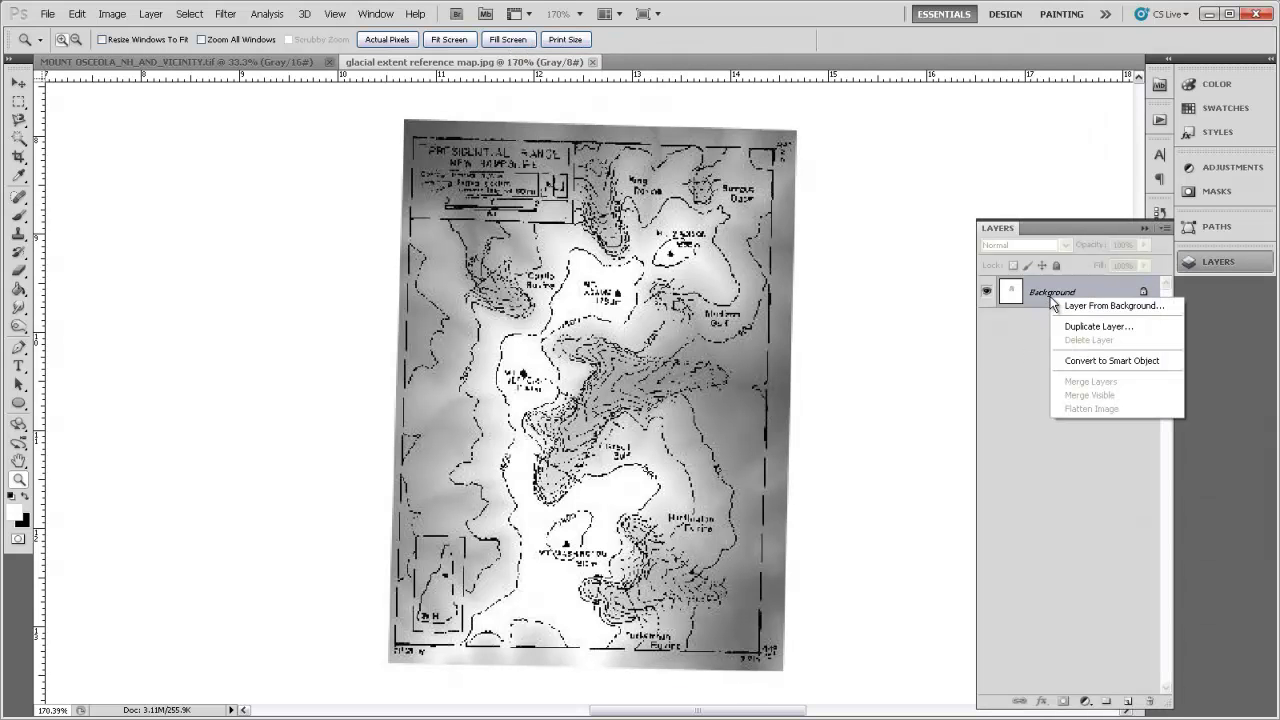
left_click(1087, 330)
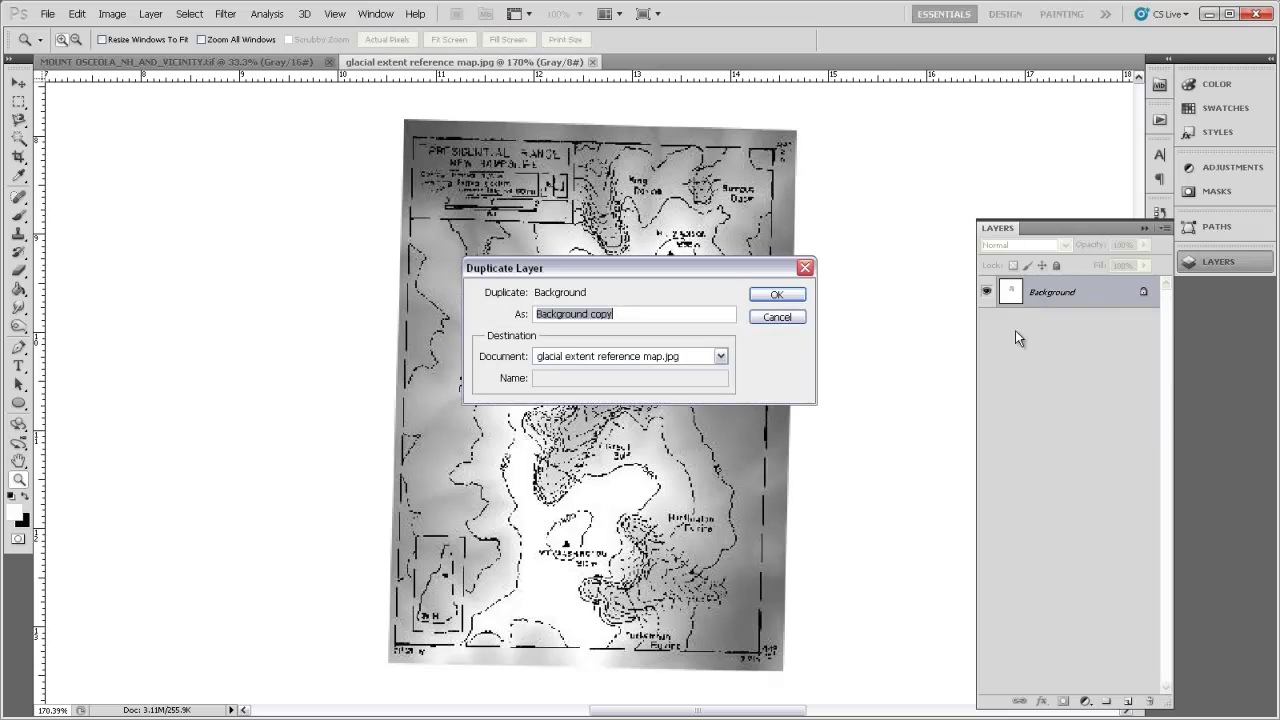
left_click(720, 356)
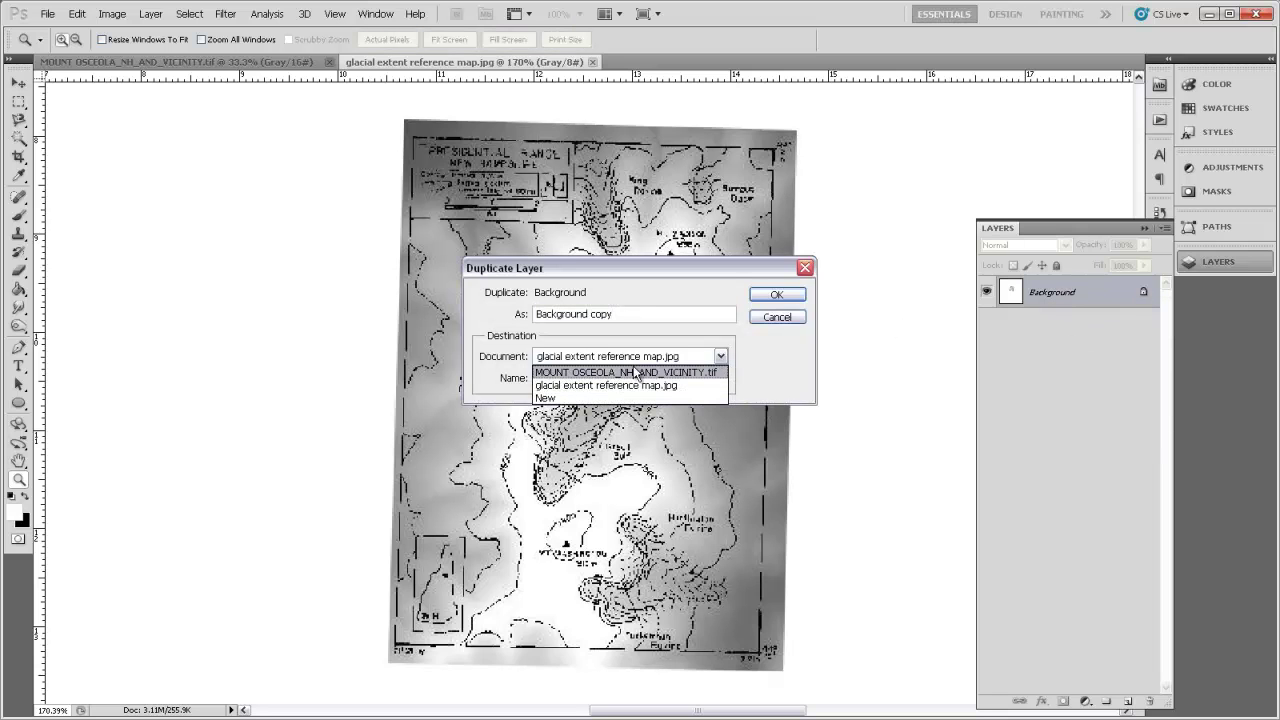
left_click(660, 372)
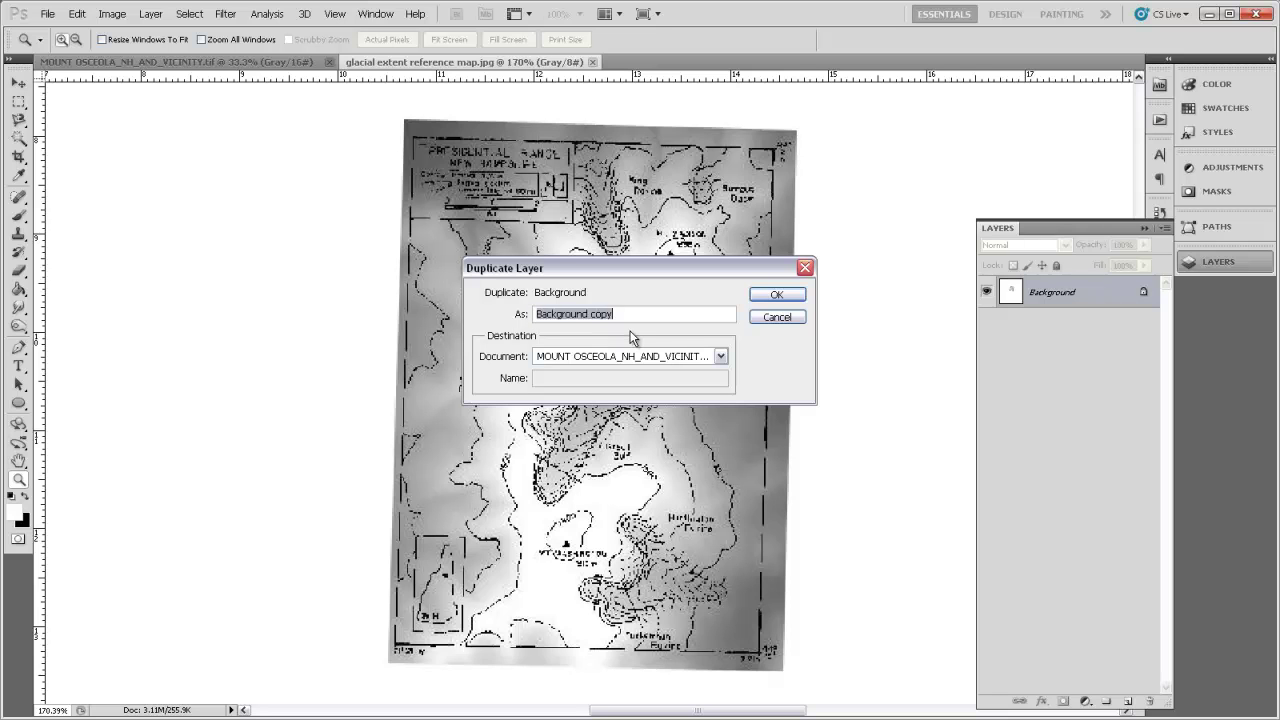
type("reference map")
left_click(776, 294)
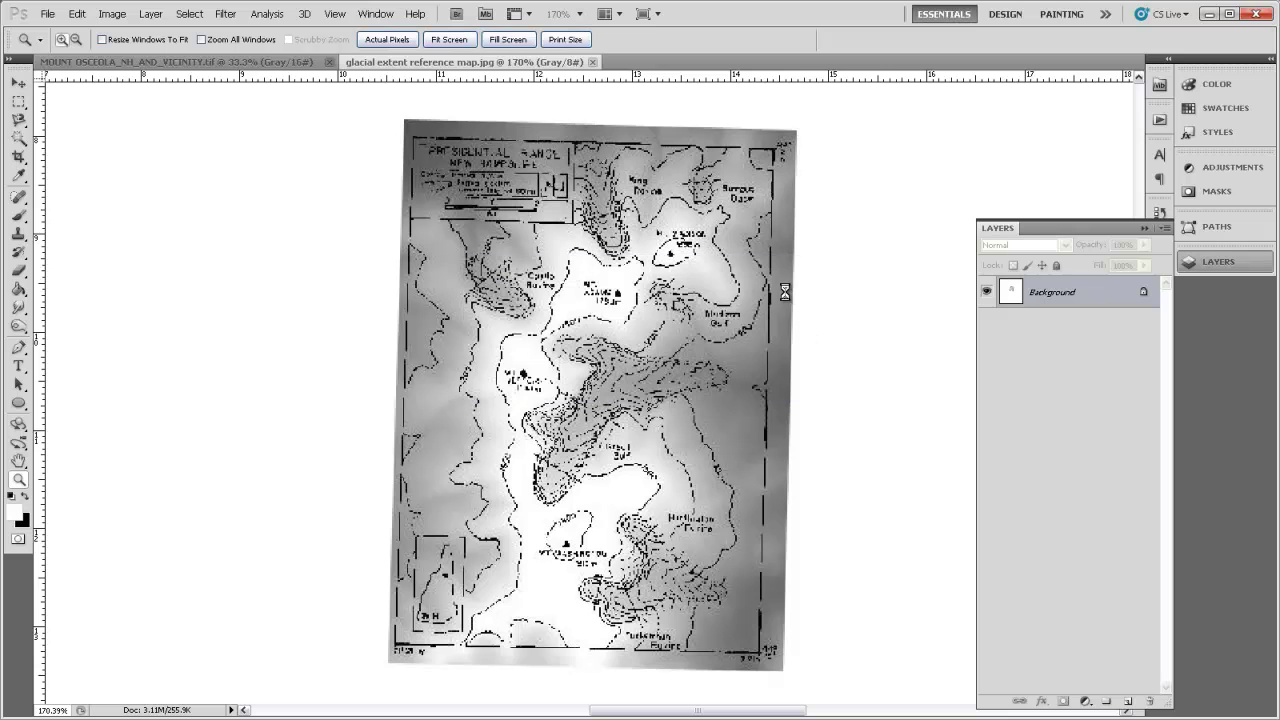
In the MOUNT OSCEOLA document, set the reference map layer to 48% opacity and zoom into the map
left_click(336, 62)
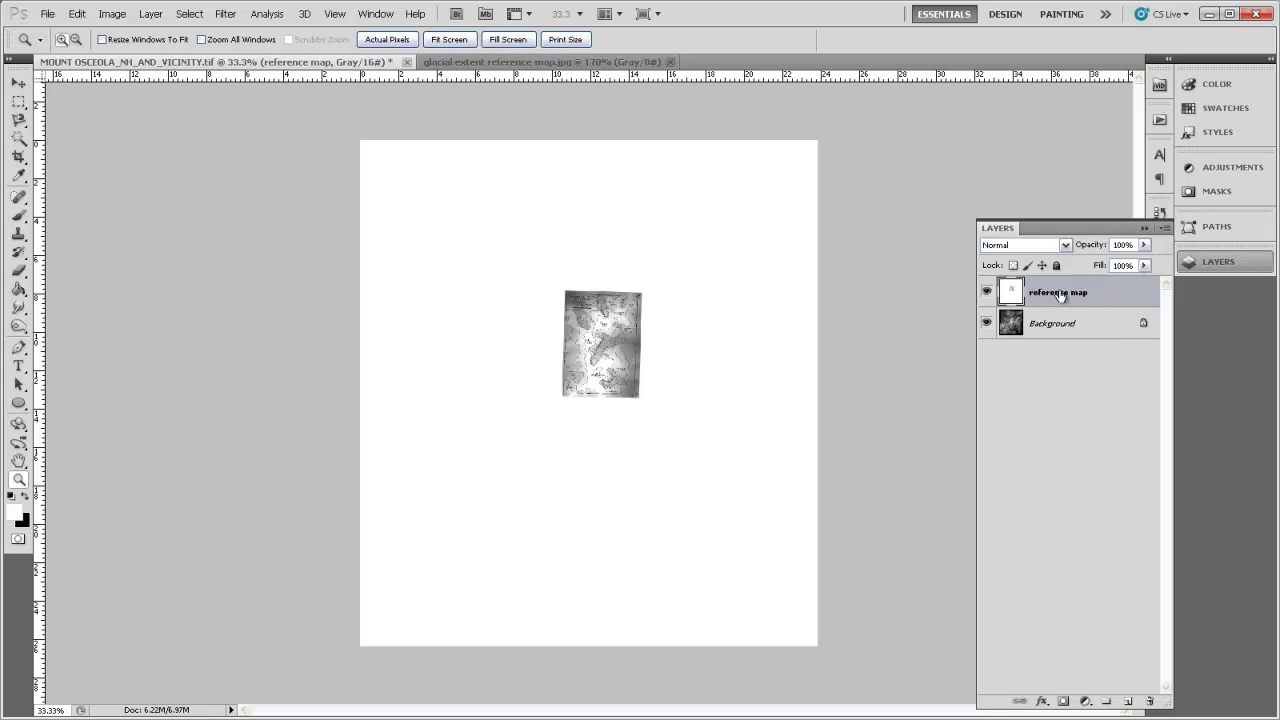
left_click_drag(1143, 246, 1104, 268)
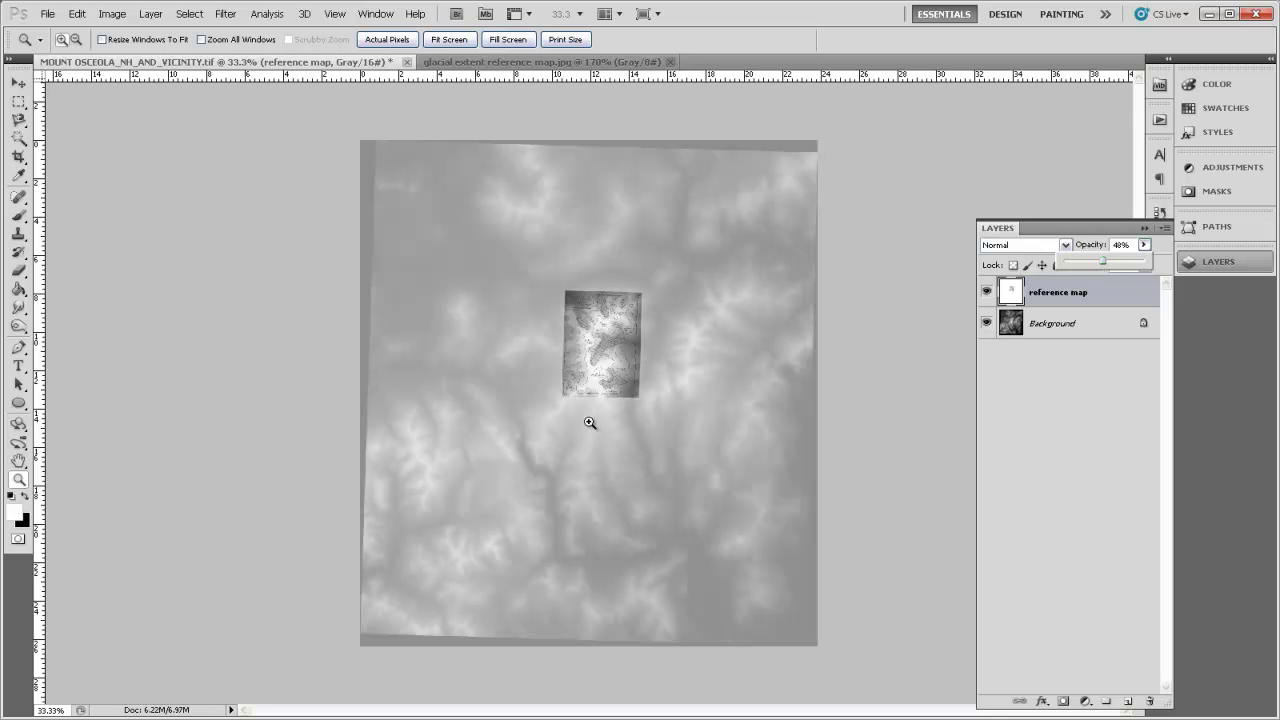
left_click_drag(540, 275, 678, 417)
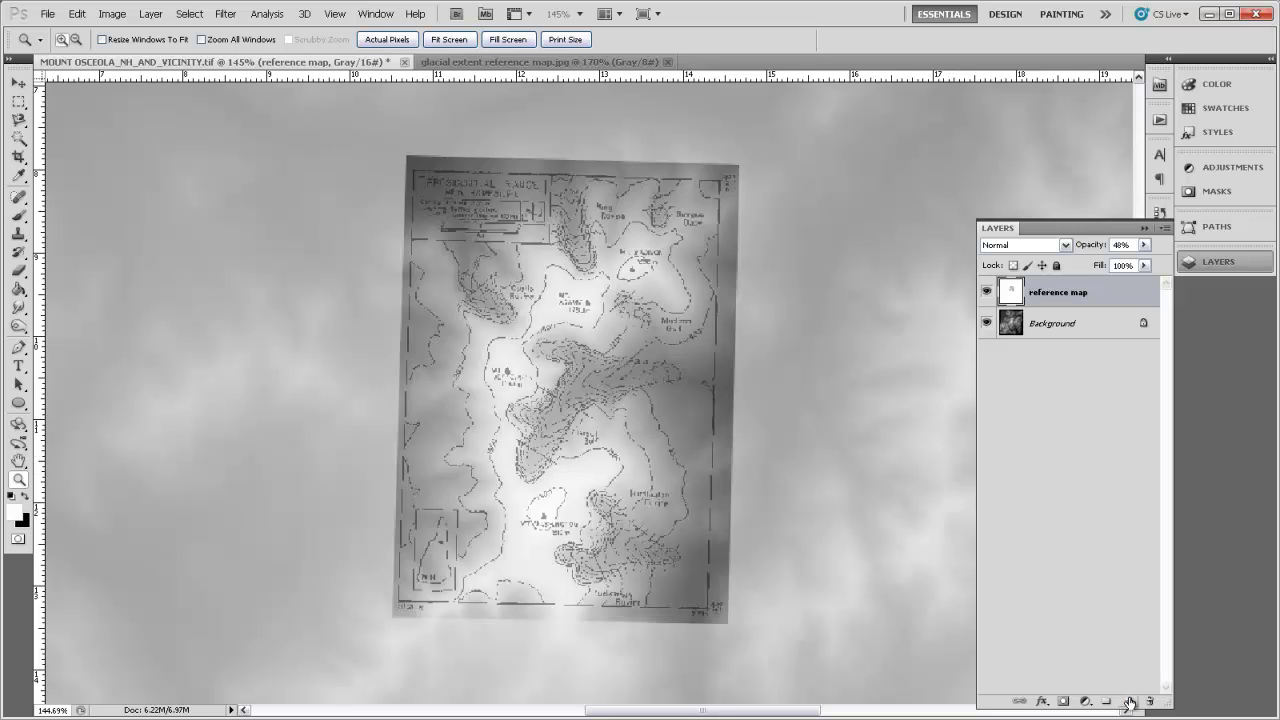
Create a new layer above reference map named 'glacier' and zoom into the central glacier
left_click(1127, 703)
double_click(1045, 291)
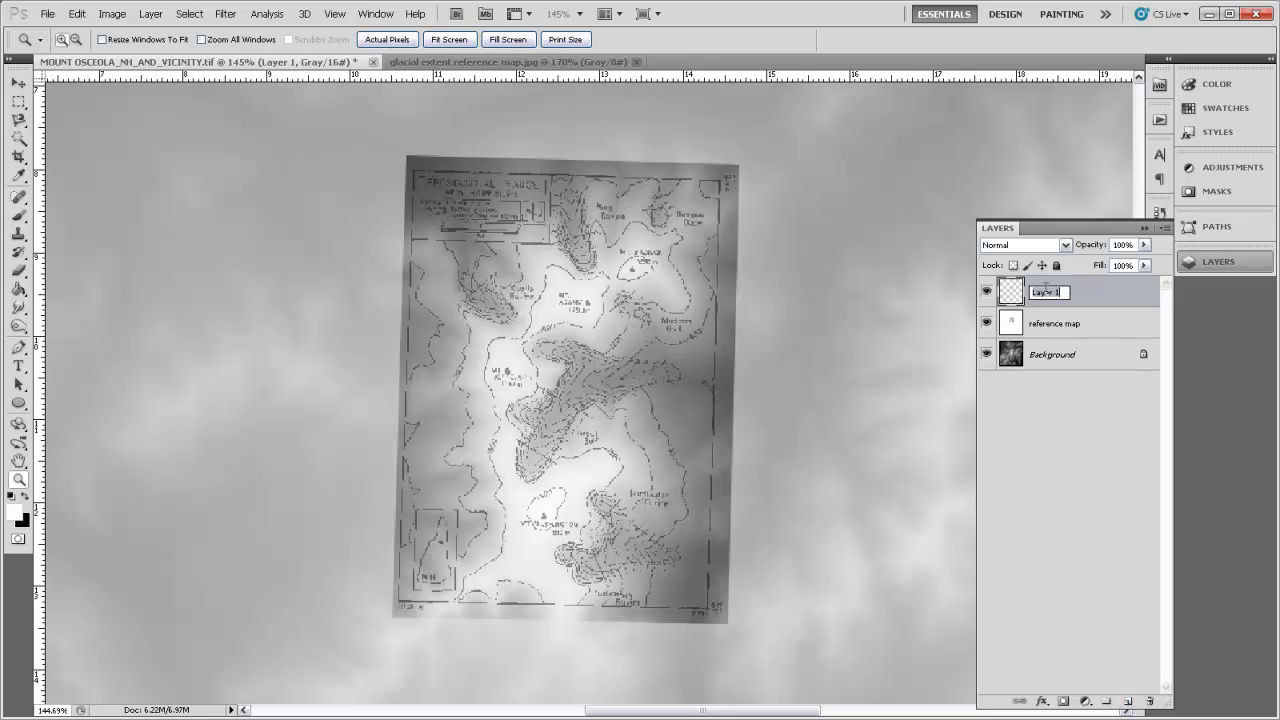
type("glacier")
left_click(1071, 410)
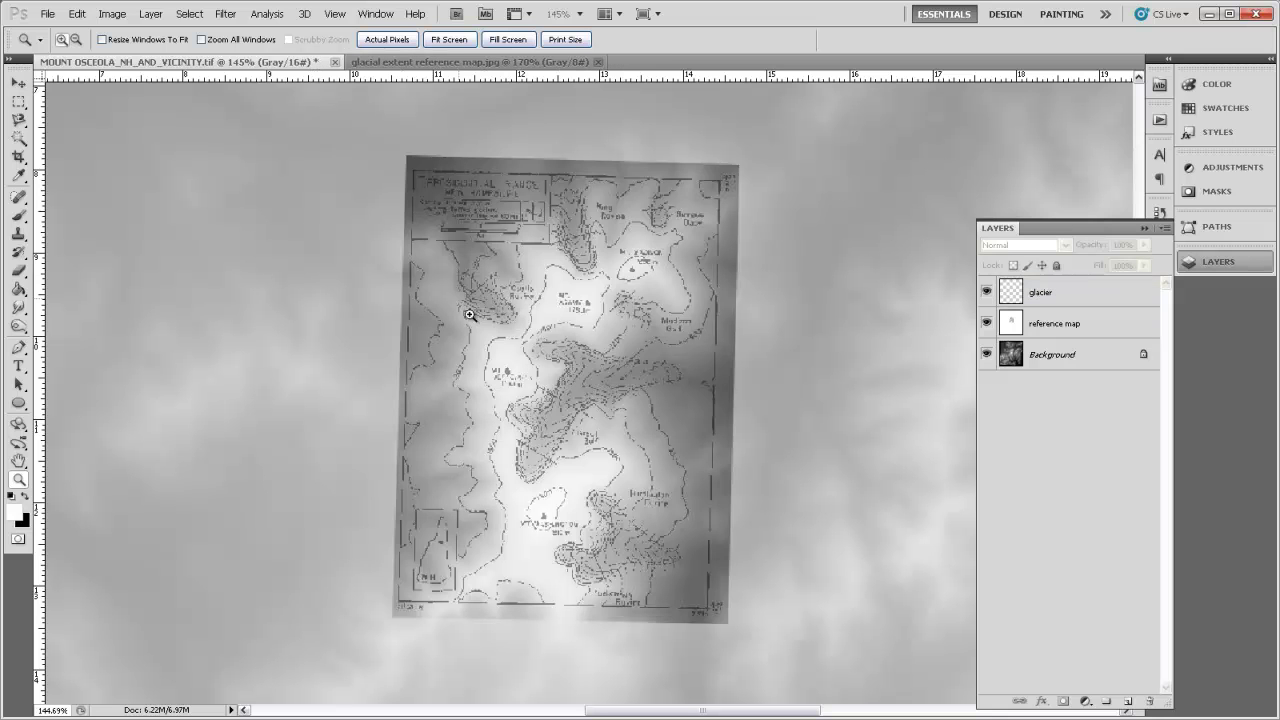
left_click(714, 500)
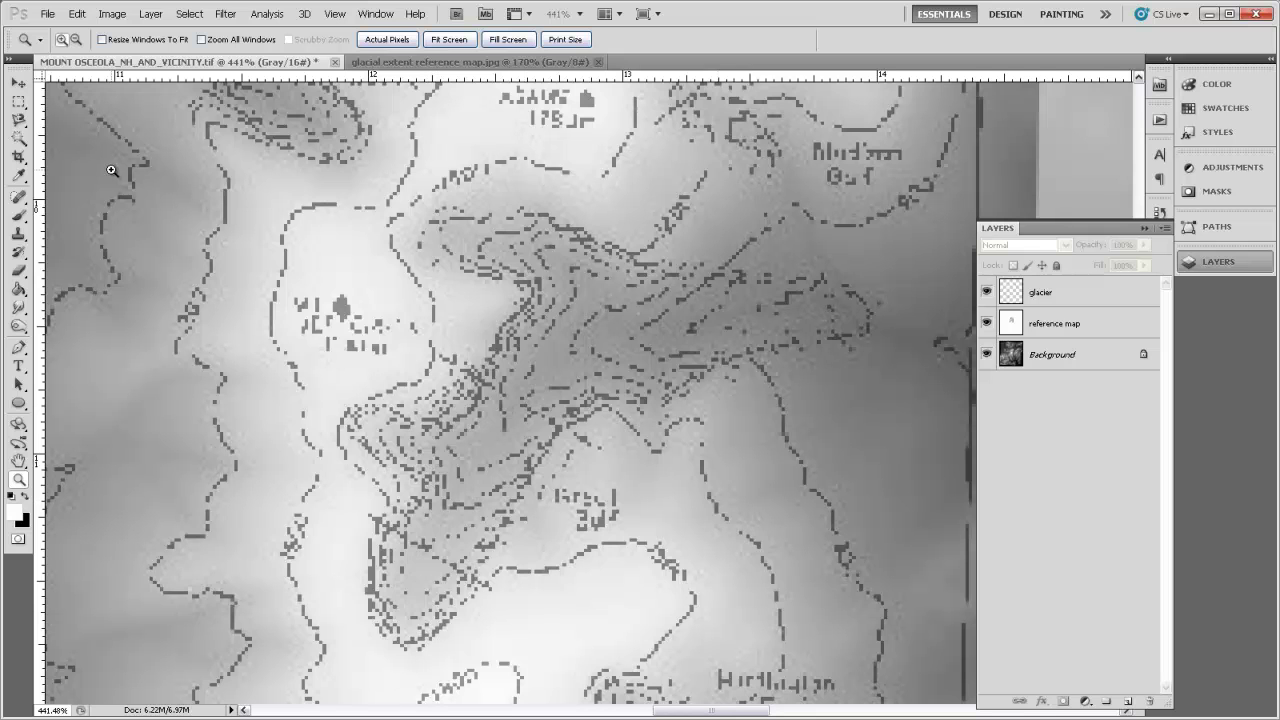
With the Polygonal Lasso Tool, trace the glacier's top edge, eastern tip, lower edge and southern end
left_click(18, 120)
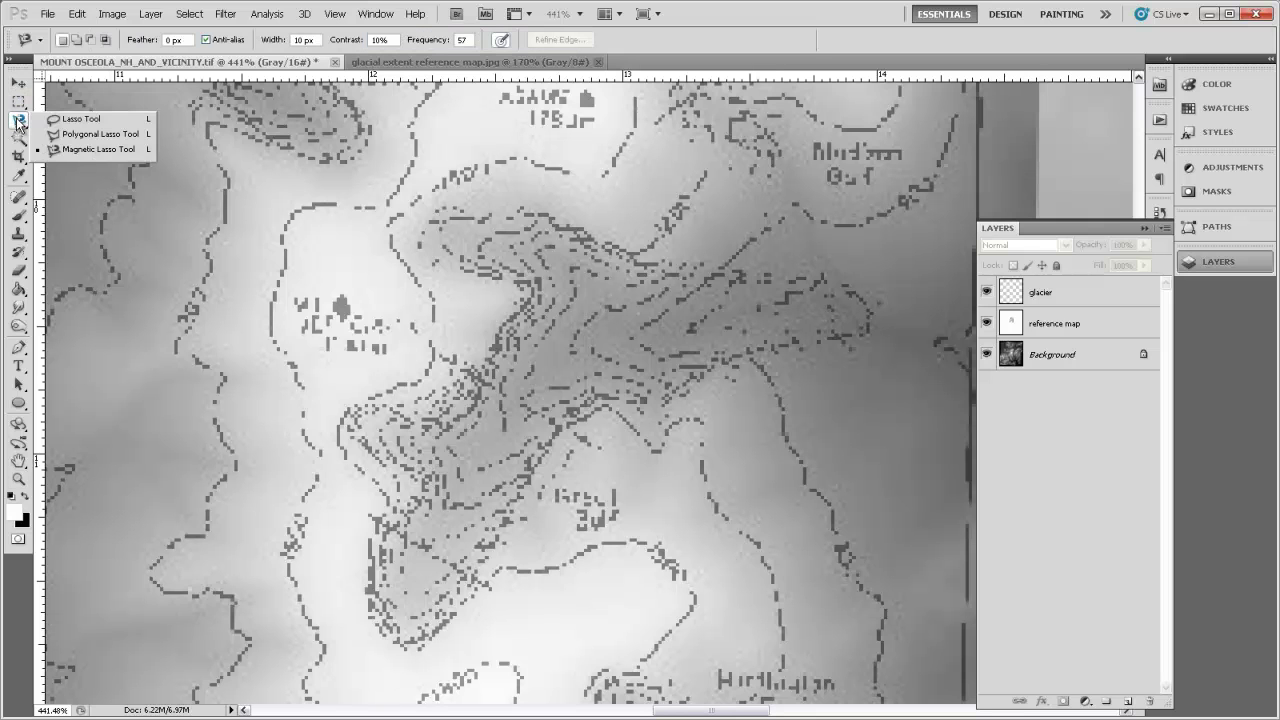
left_click(133, 140)
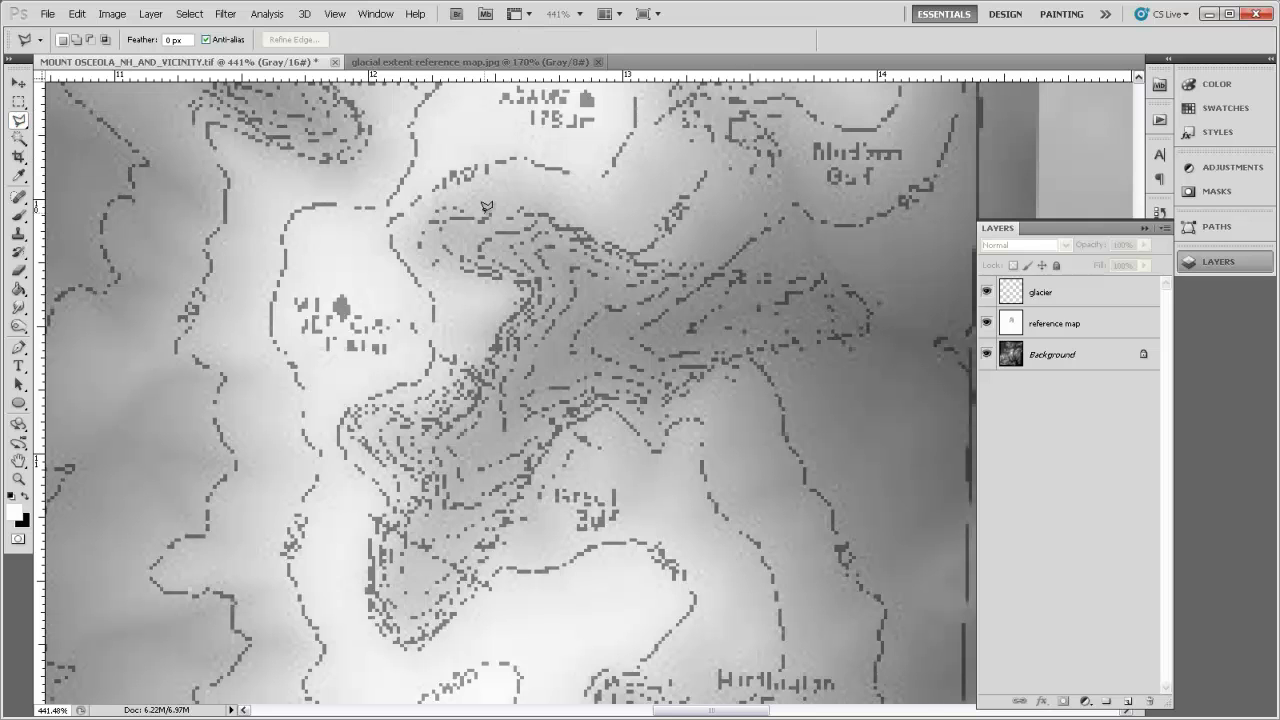
left_click(490, 213)
left_click(549, 213)
left_click(658, 260)
left_click(730, 261)
left_click(660, 407)
left_click(598, 405)
left_click(456, 598)
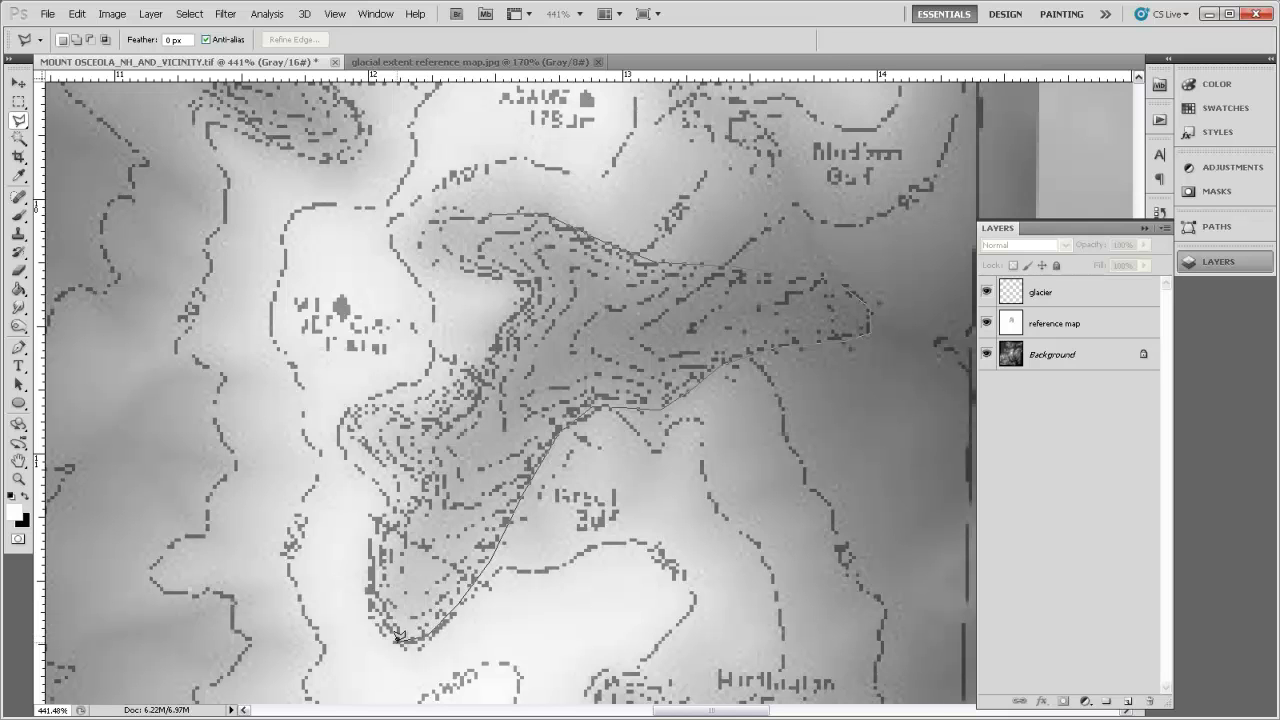
left_click(398, 638)
Continue the outline up the western side and around the northwest arm, closing the selection
left_click(373, 547)
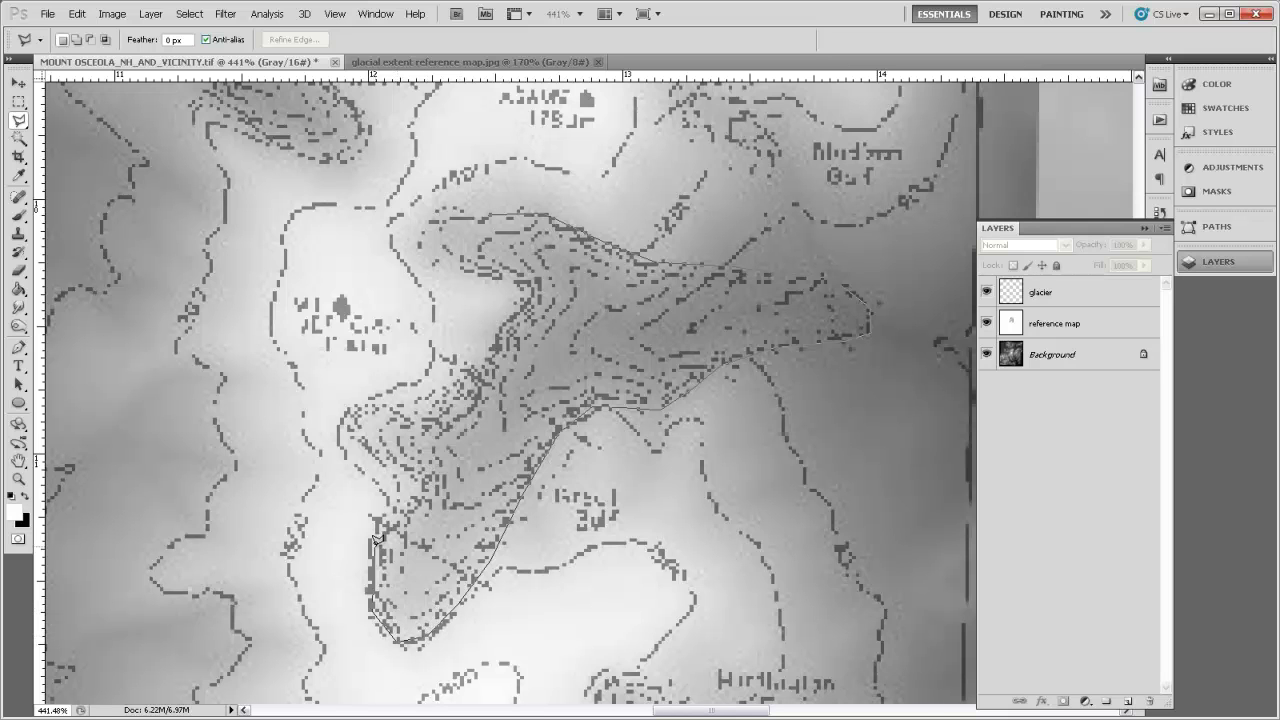
left_click(377, 411)
left_click(458, 385)
left_click(509, 278)
left_click(436, 275)
left_click(417, 243)
left_click(433, 212)
left_click(491, 208)
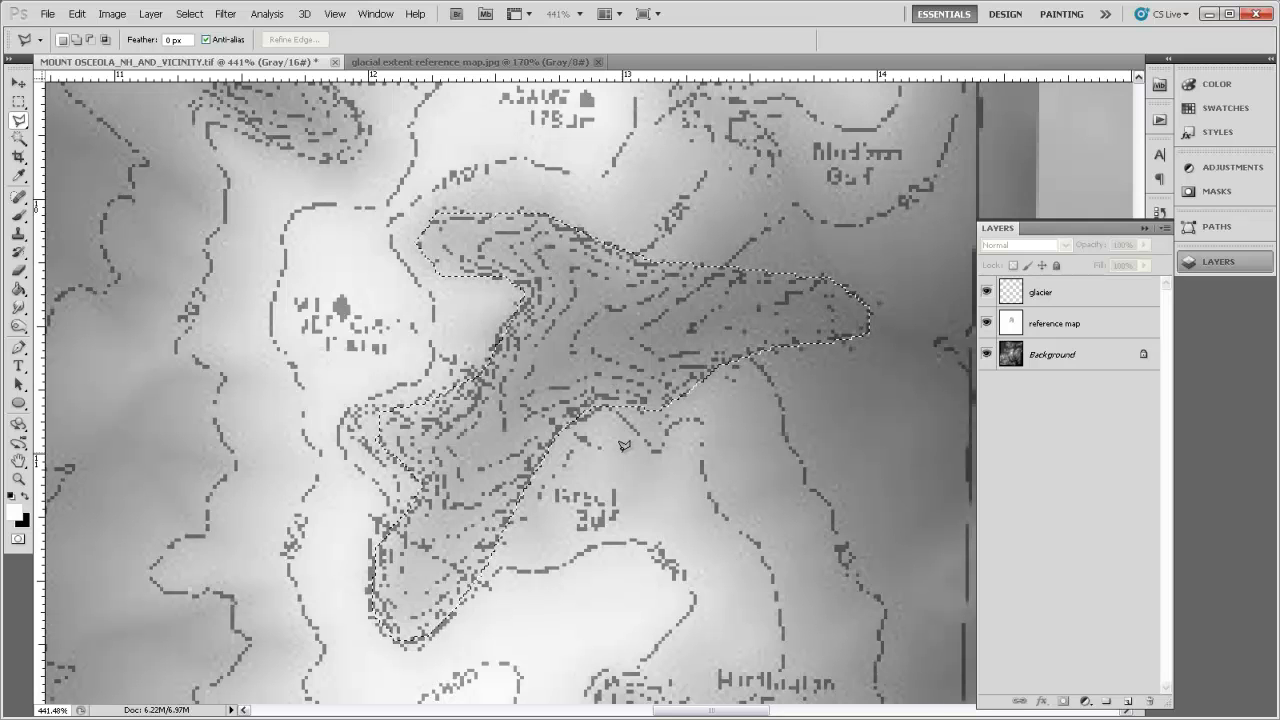
right_click(624, 331)
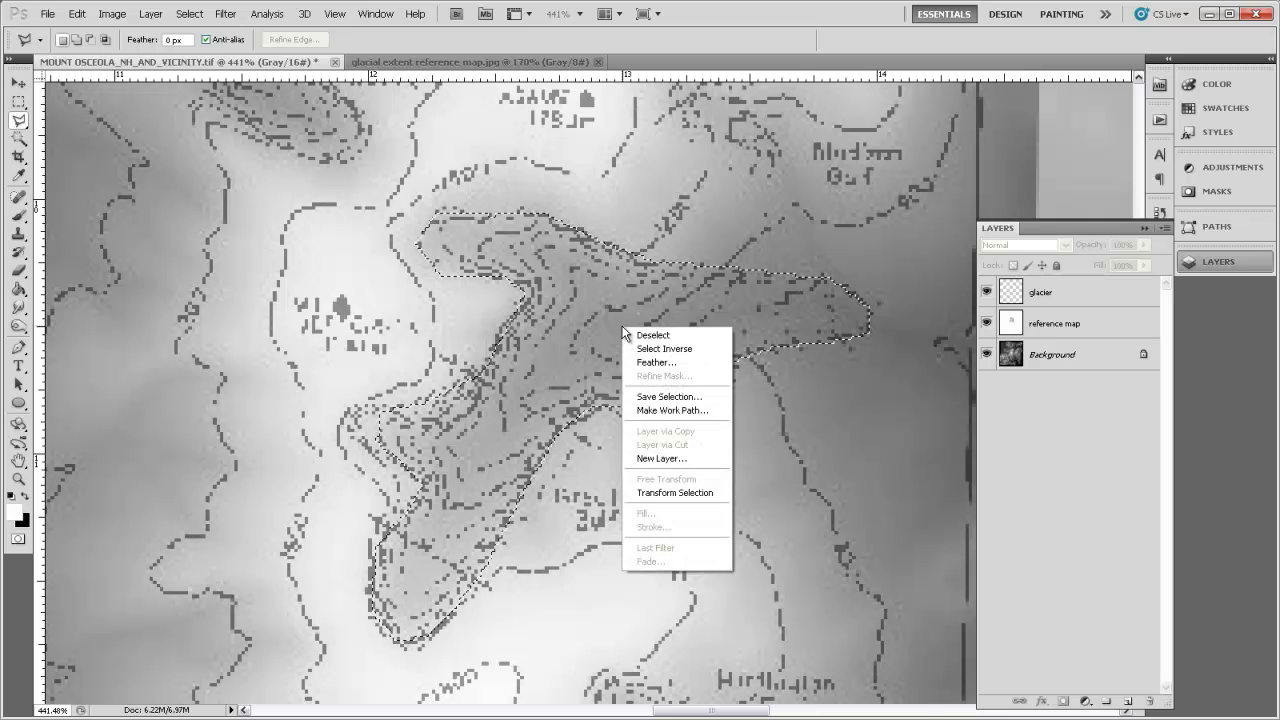
Make a work path from the glacier selection with tolerance 1
left_click(670, 411)
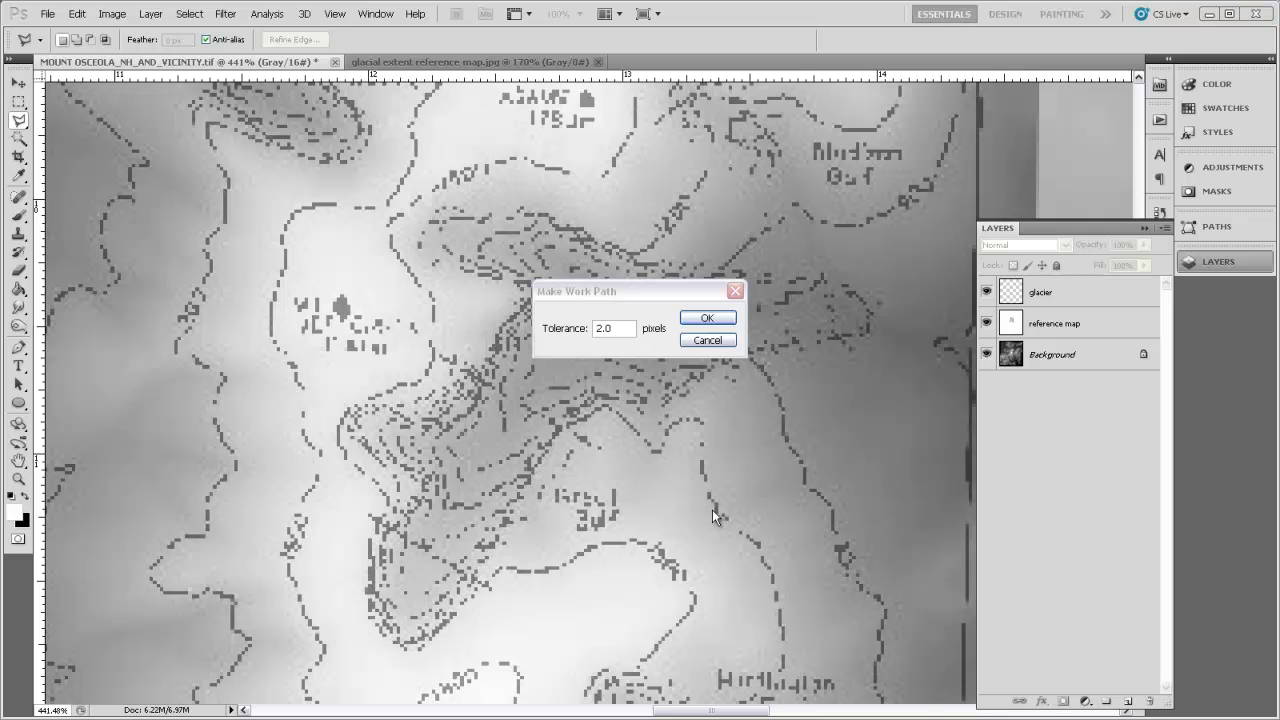
double_click(626, 328)
type("1")
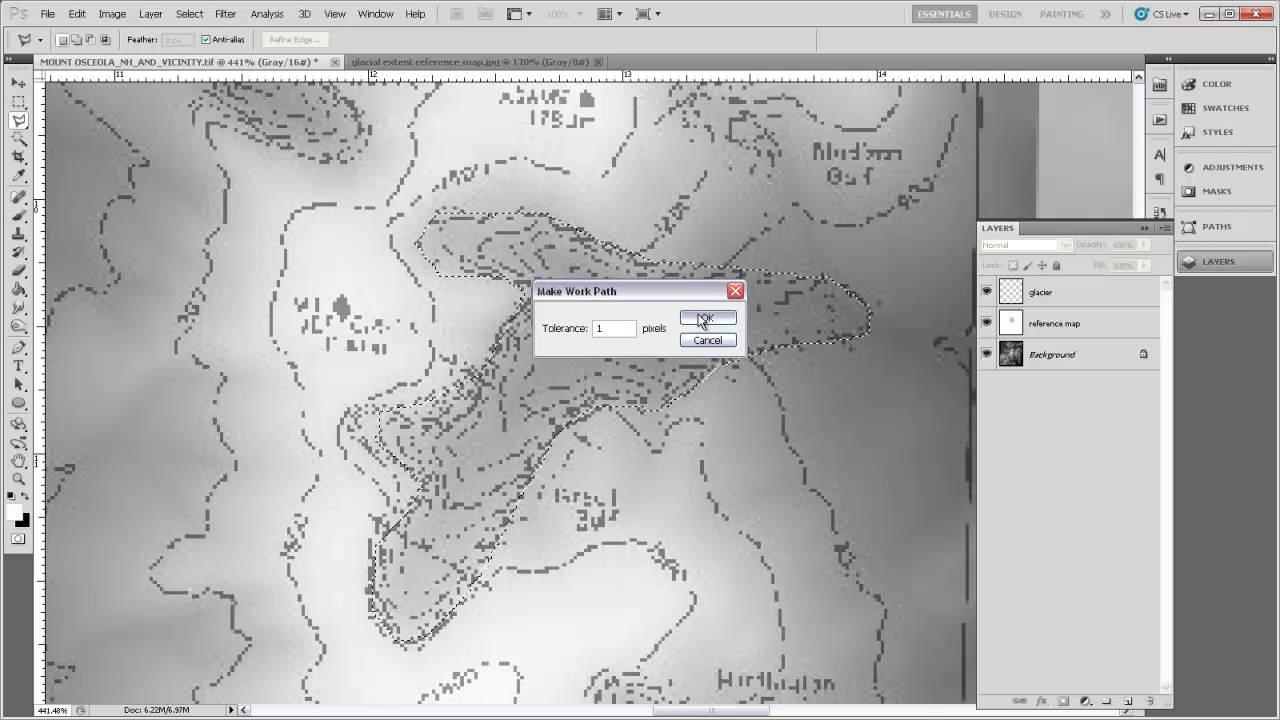
left_click(703, 318)
Save the work path as 'Glacier 1' and hide the reference map layer
left_click(1230, 231)
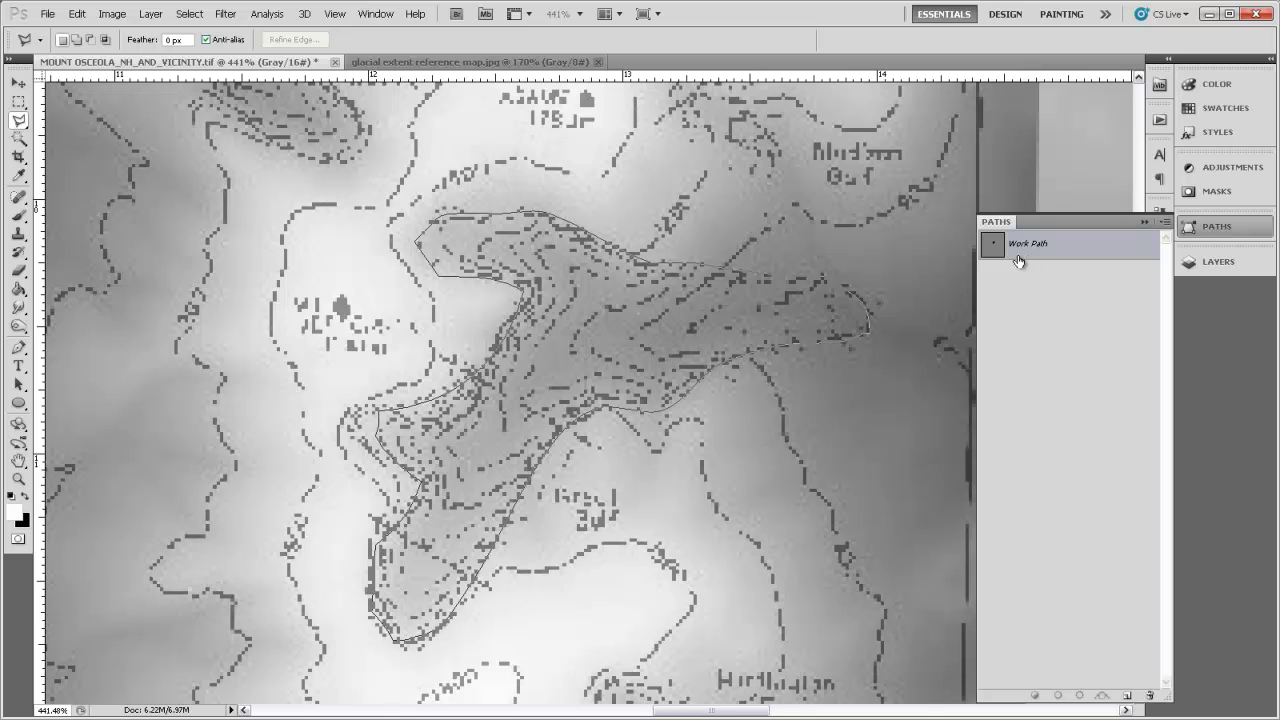
left_click_drag(1018, 261, 1130, 694)
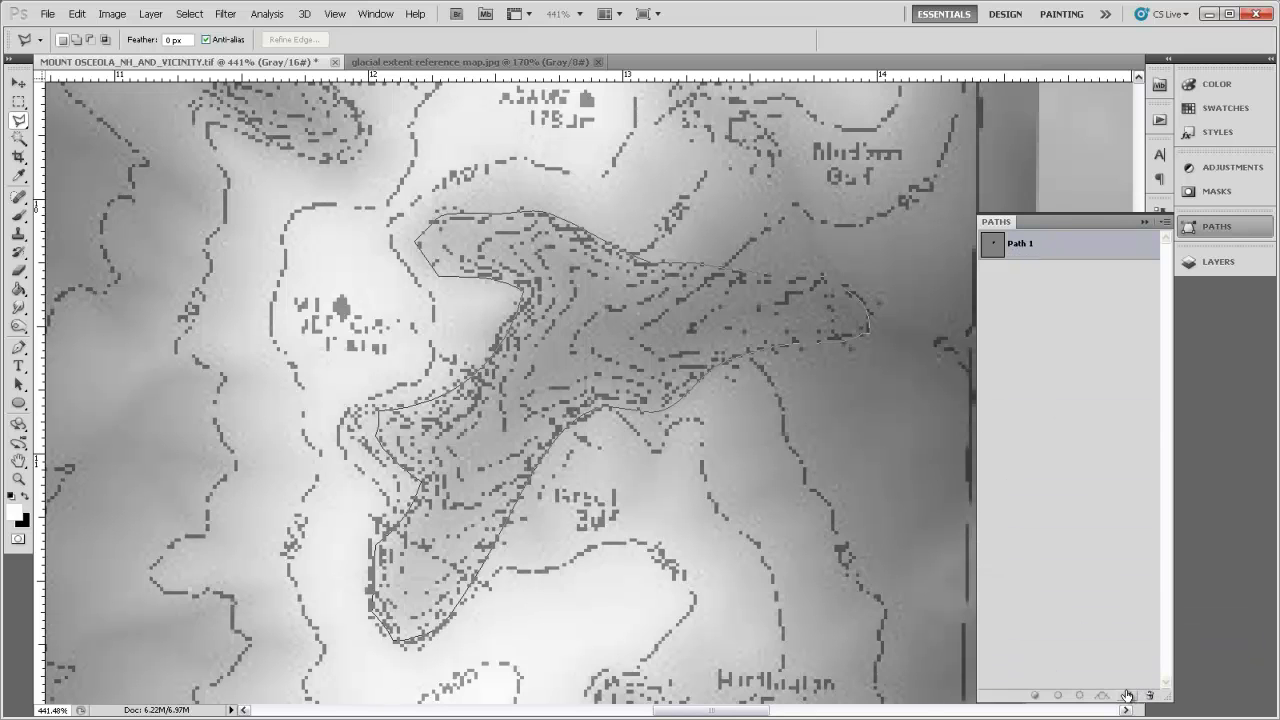
double_click(1020, 246)
type("Glacier 1")
key("Return")
left_click(1212, 261)
left_click(987, 323)
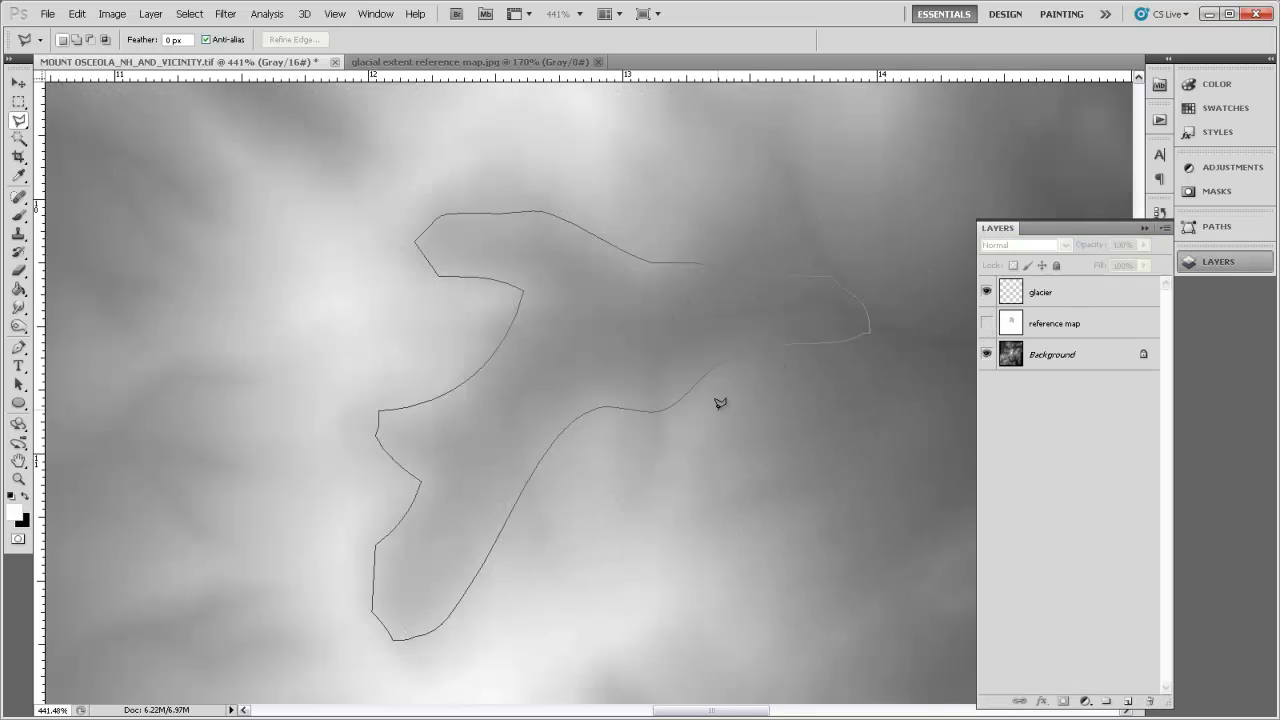
key("alt+Tab")
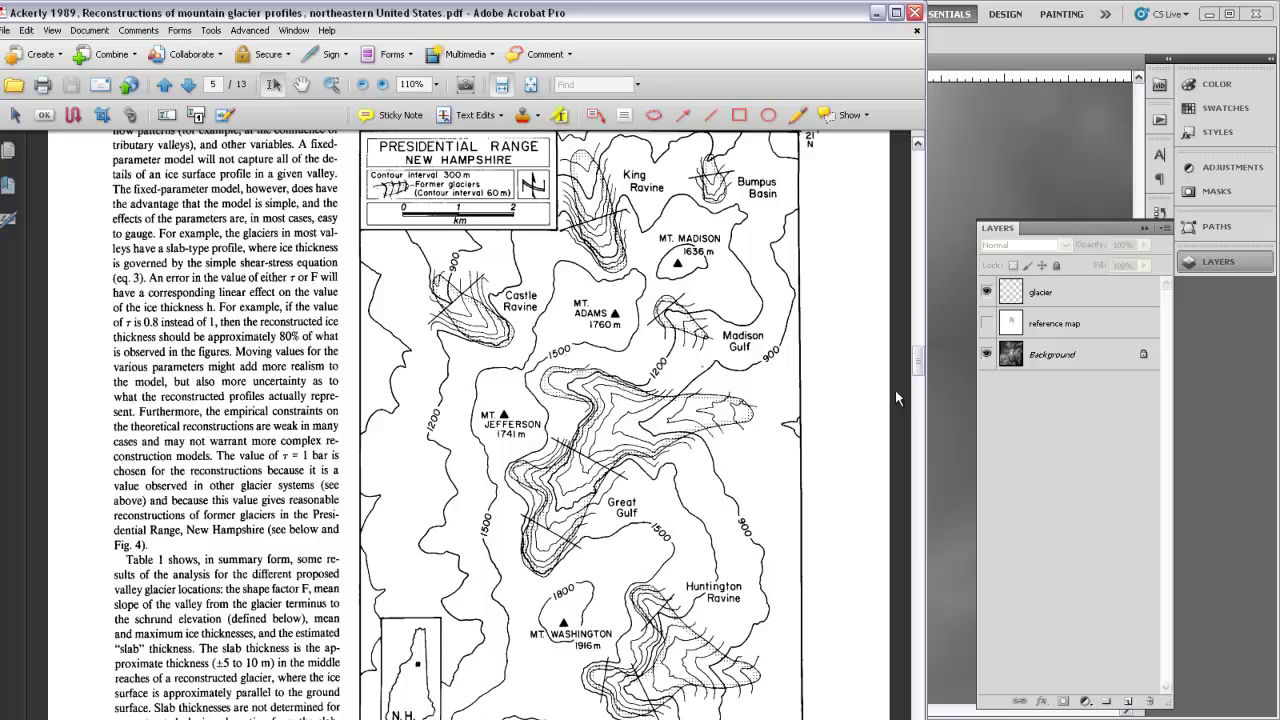
left_click_drag(918, 362, 920, 456)
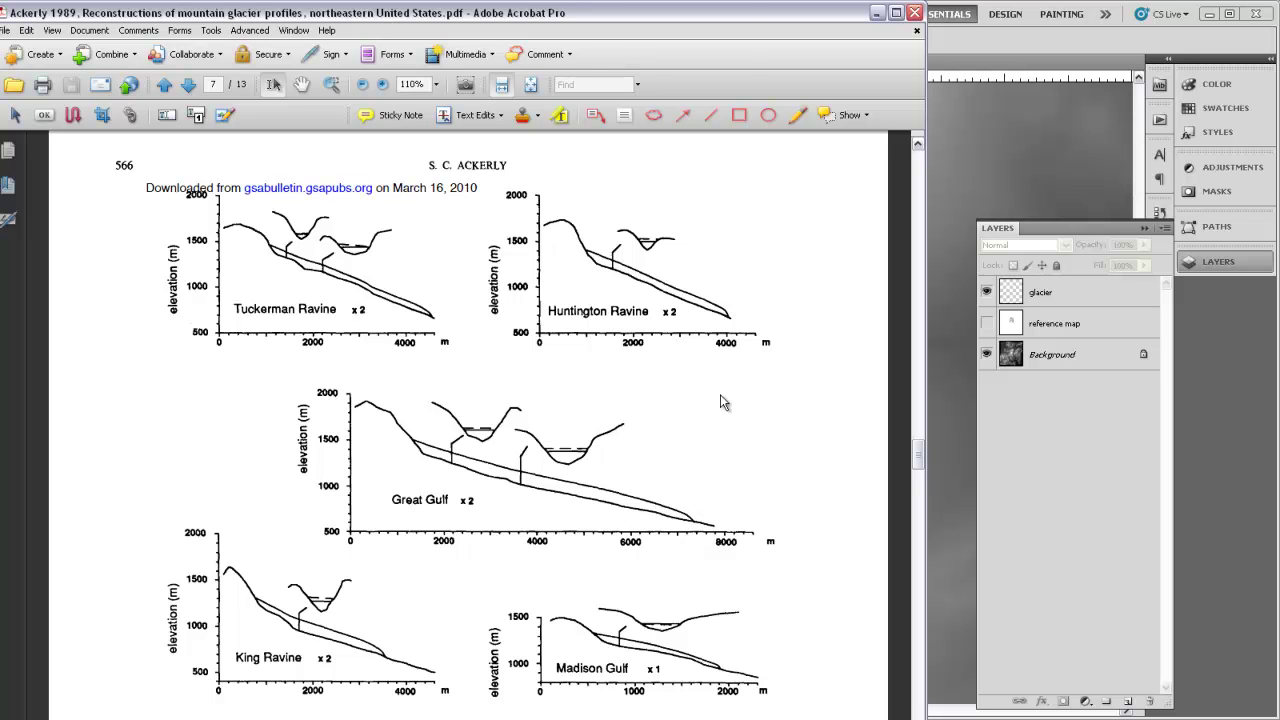
left_click(877, 12)
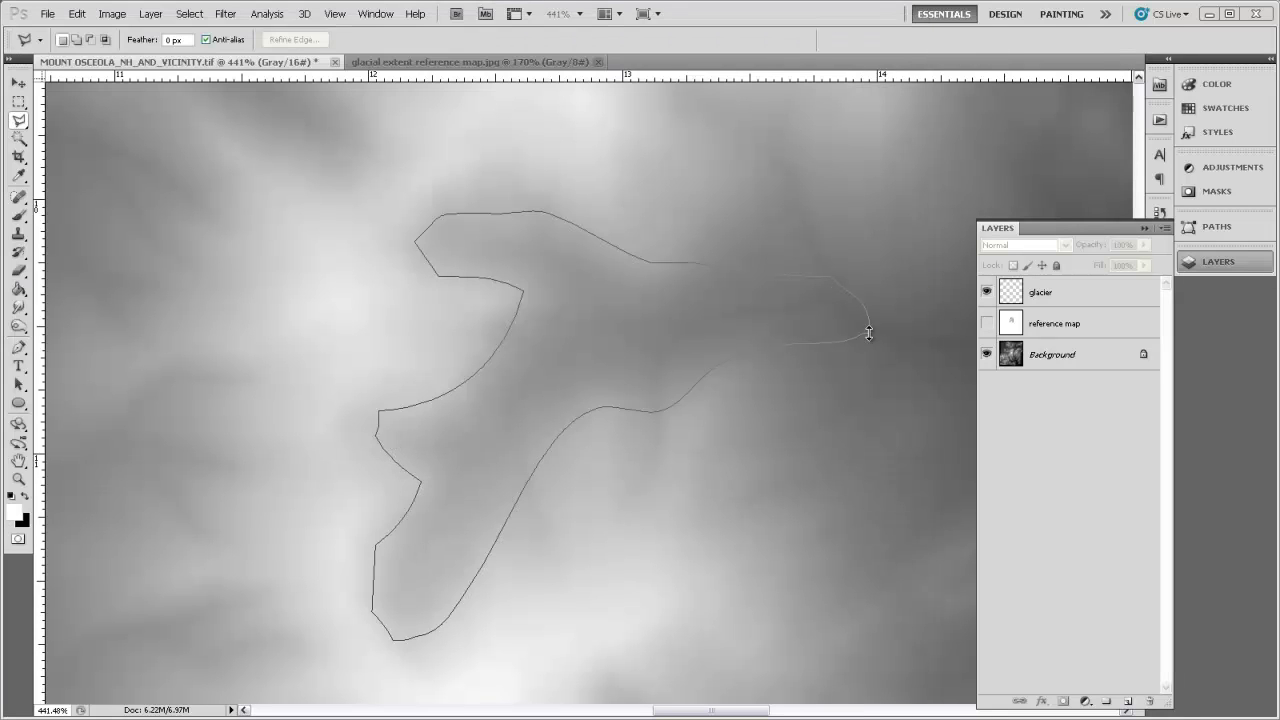
key("alt+Tab")
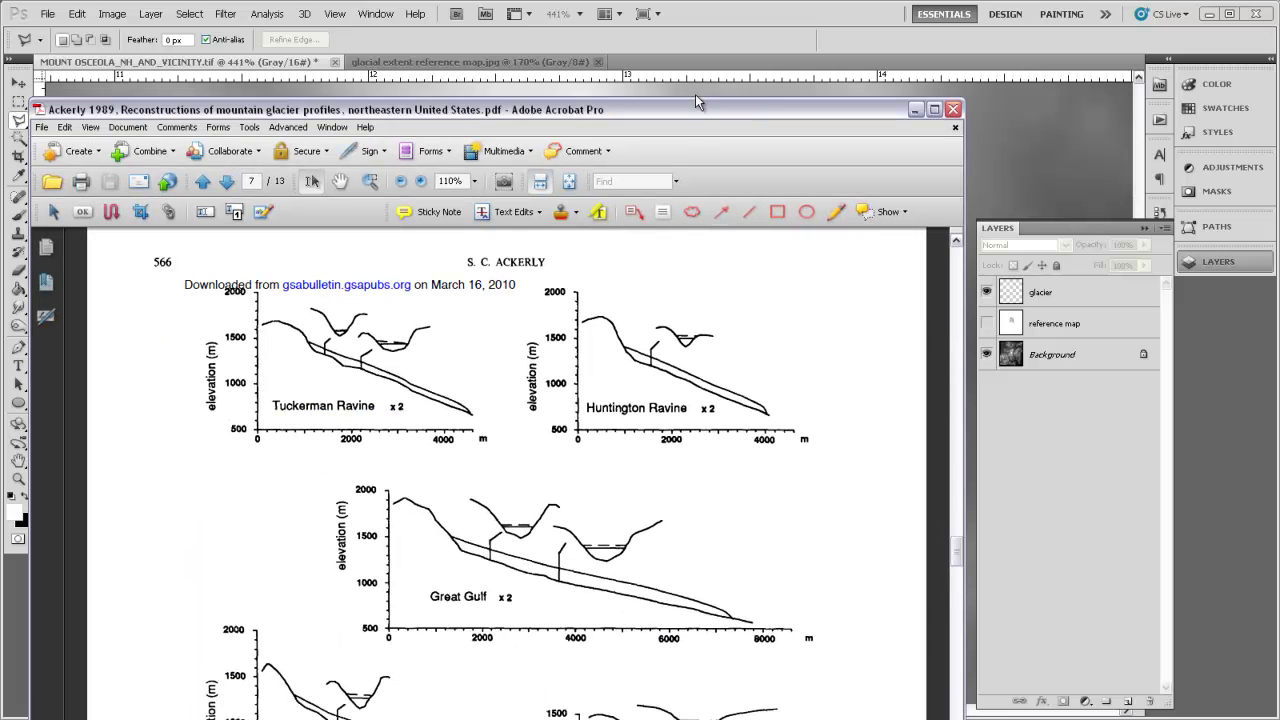
key("alt+Tab")
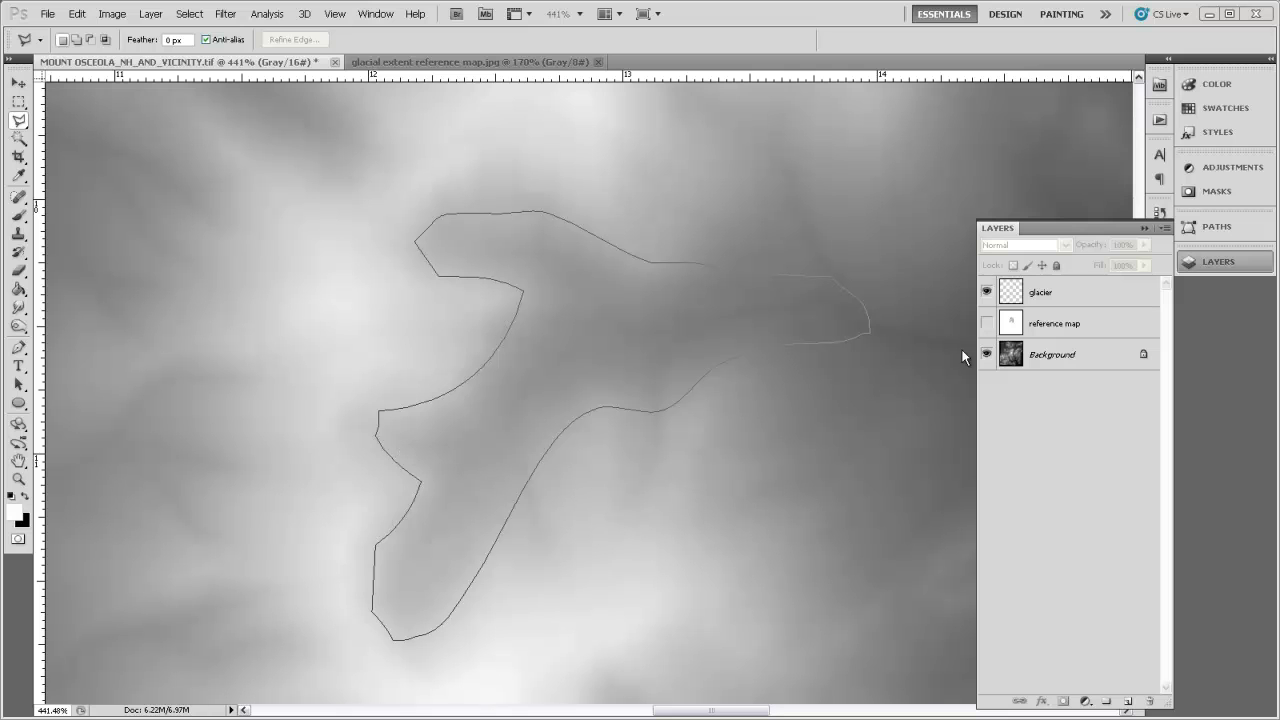
key("alt+bracketright")
With the glacier layer active, load the Glacier 1 path as a selection with 0 feather
left_click(1080, 300)
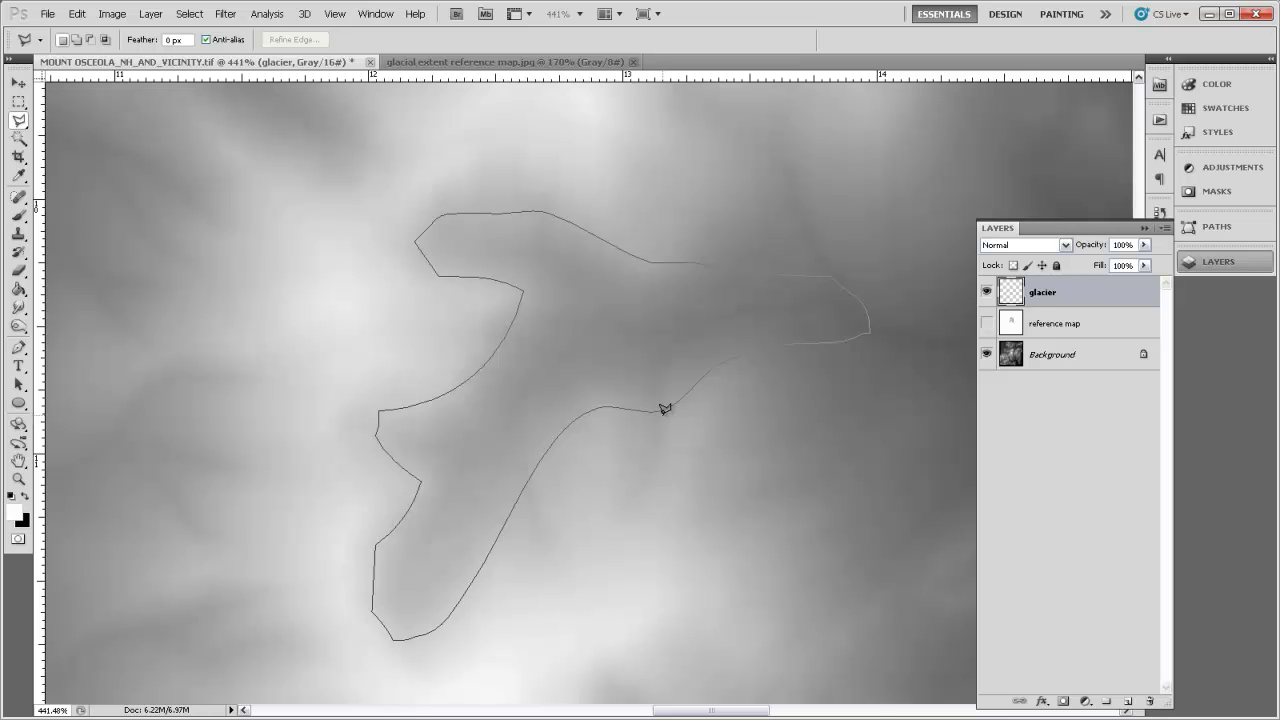
left_click(1217, 226)
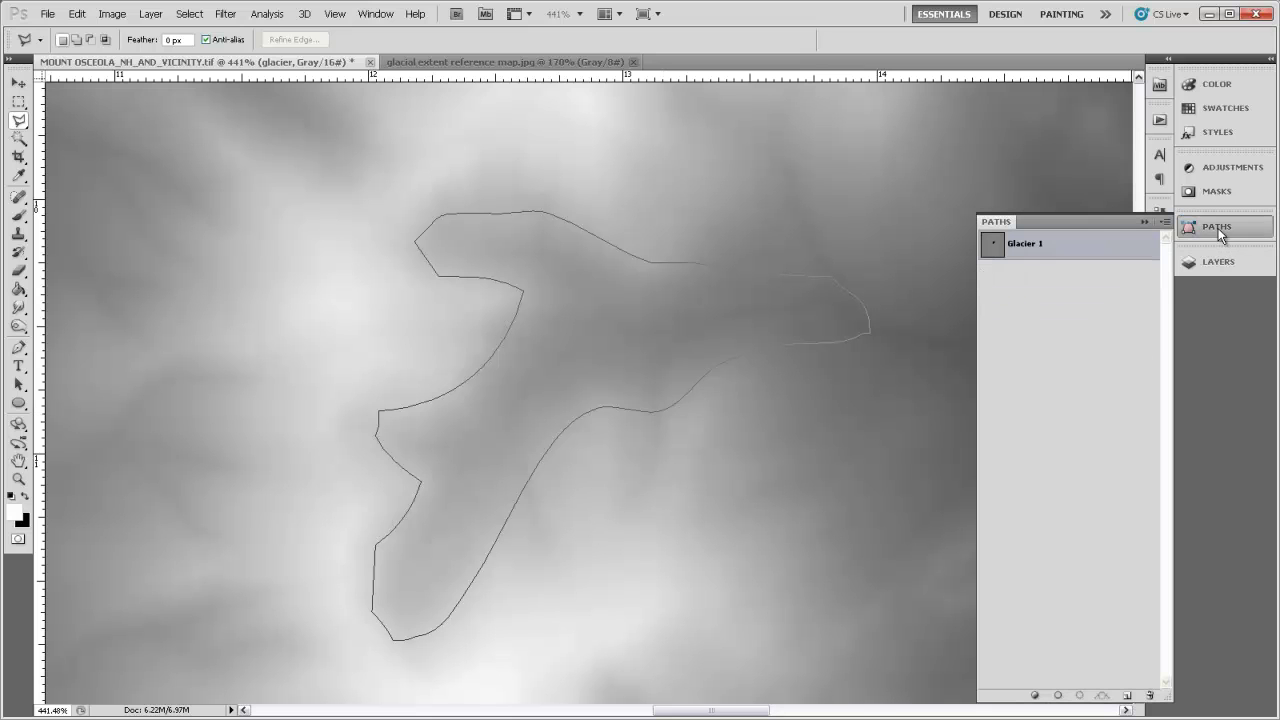
right_click(1041, 251)
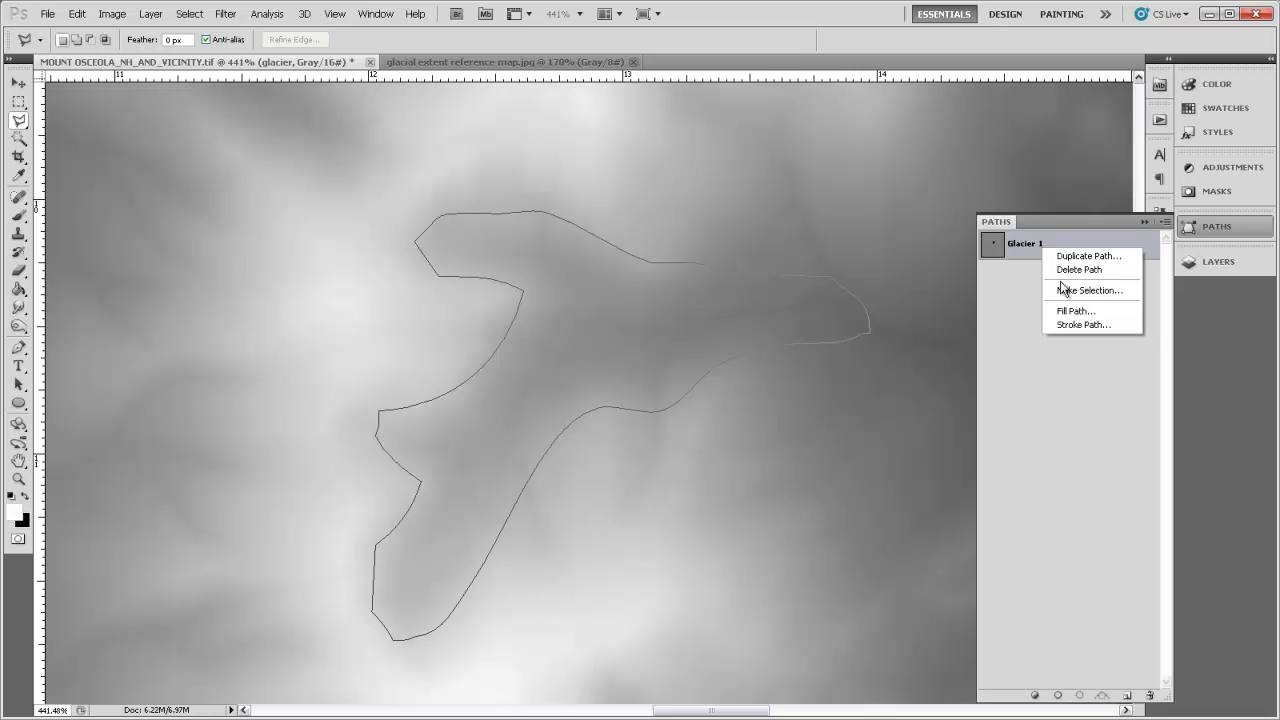
left_click(1062, 289)
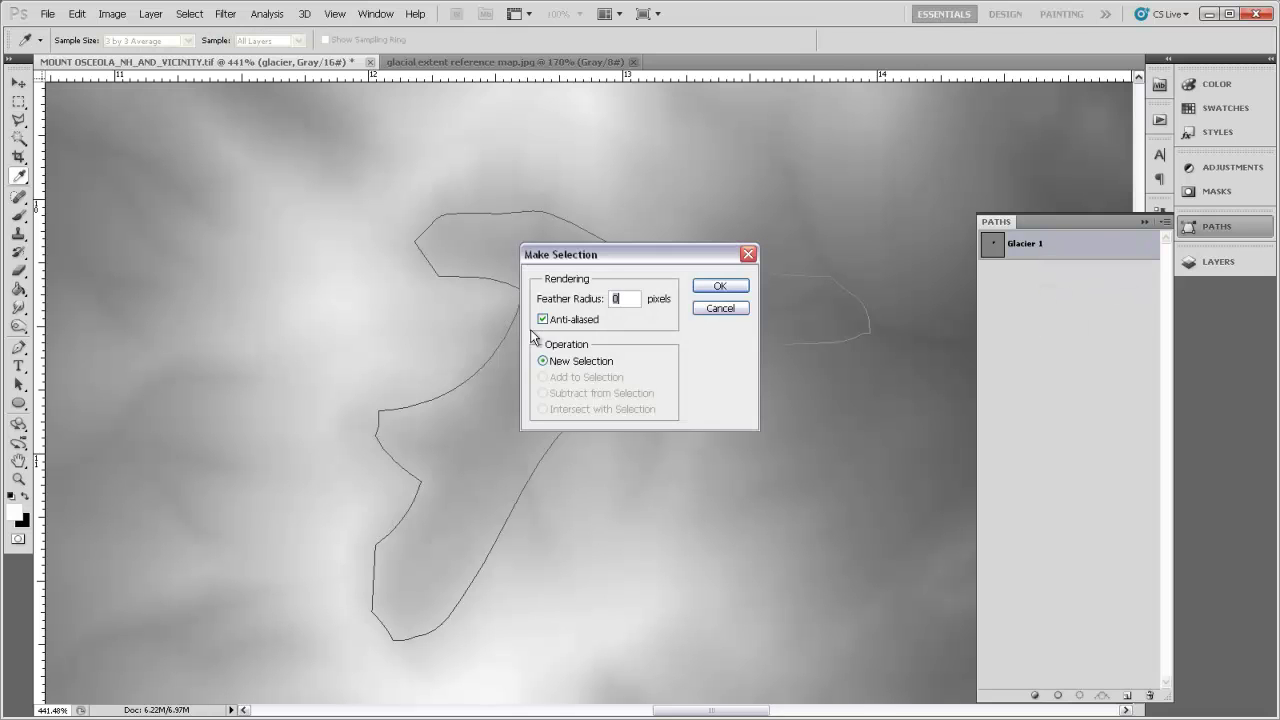
left_click(716, 290)
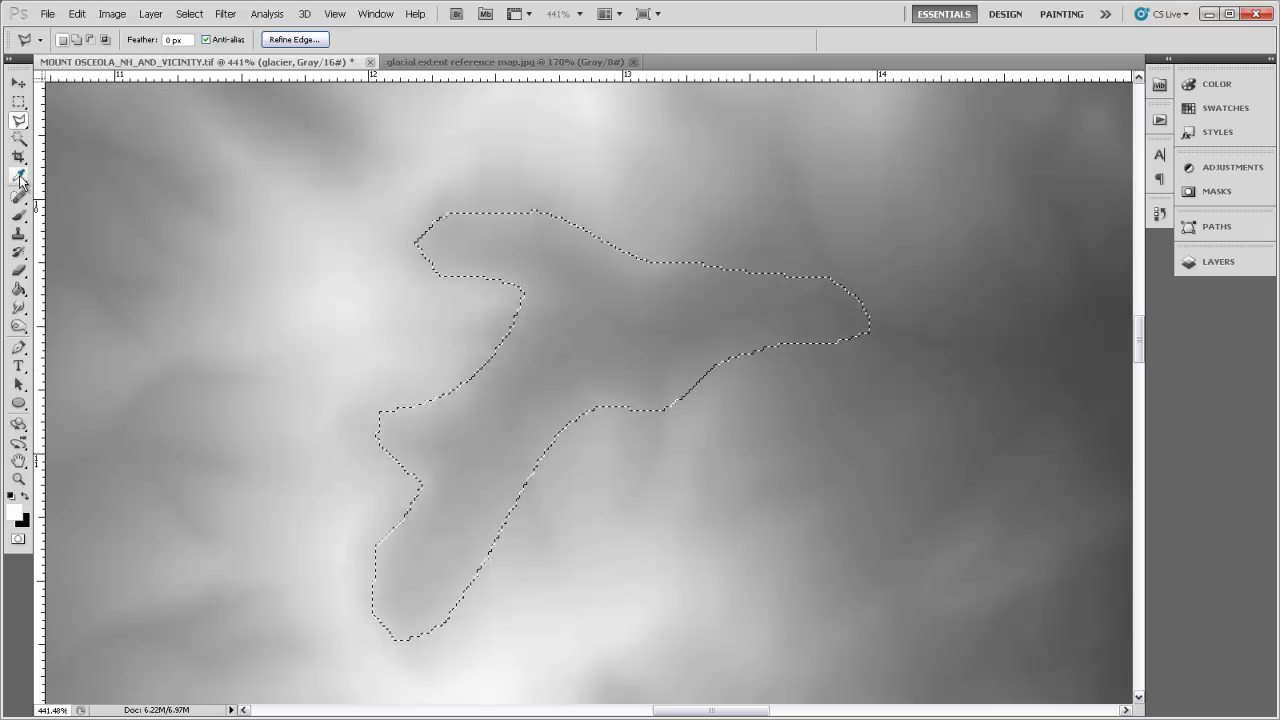
Sample a mid-grey from the terrain inside the glacier outline as the foreground colour
key("i")
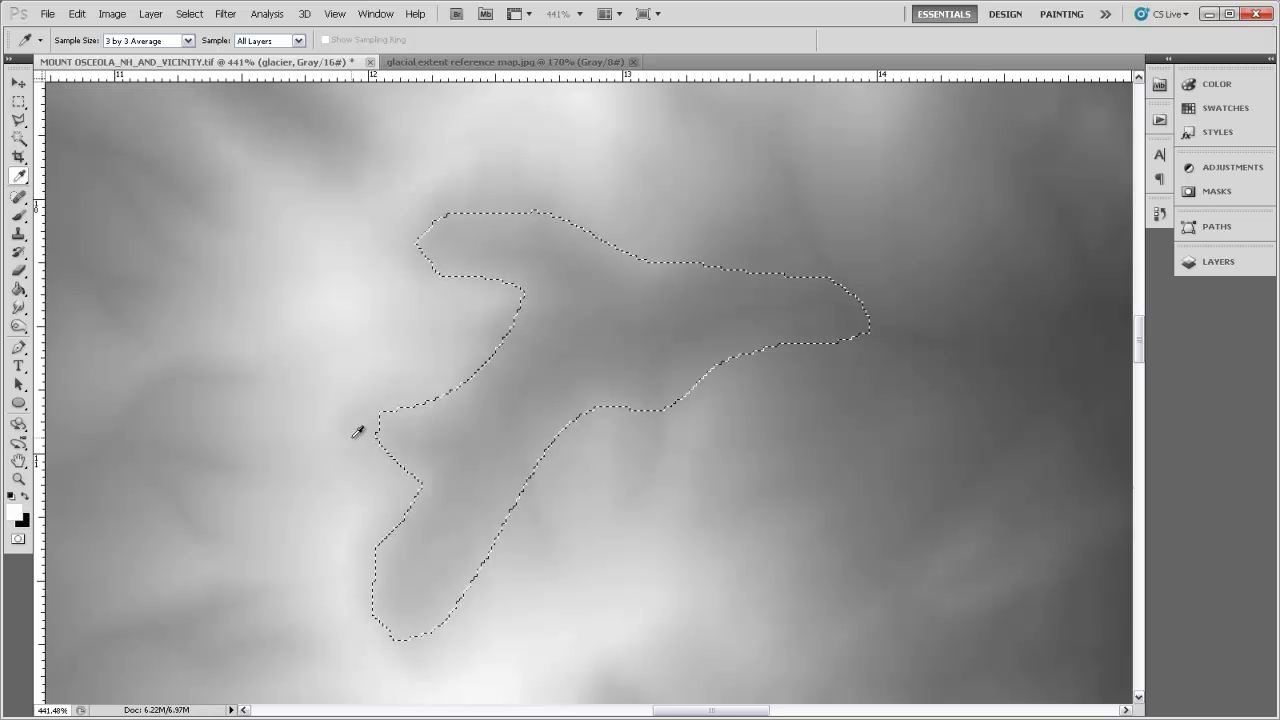
left_click(352, 437)
left_click(850, 314)
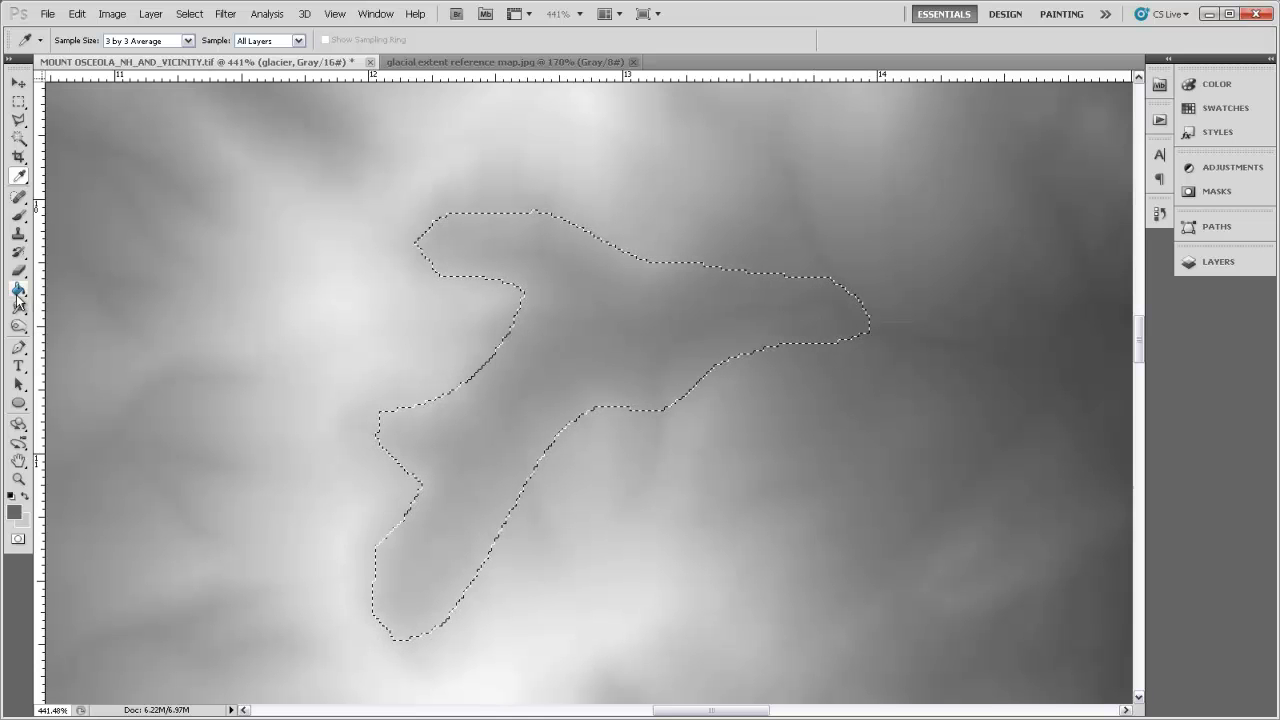
Swap the Paint Bucket for the Gradient Tool in Normal mode at 100% opacity
mouse_move(17, 297)
left_mouse_down()
mouse_move(75, 312)
mouse_move(31, 300)
left_mouse_up()
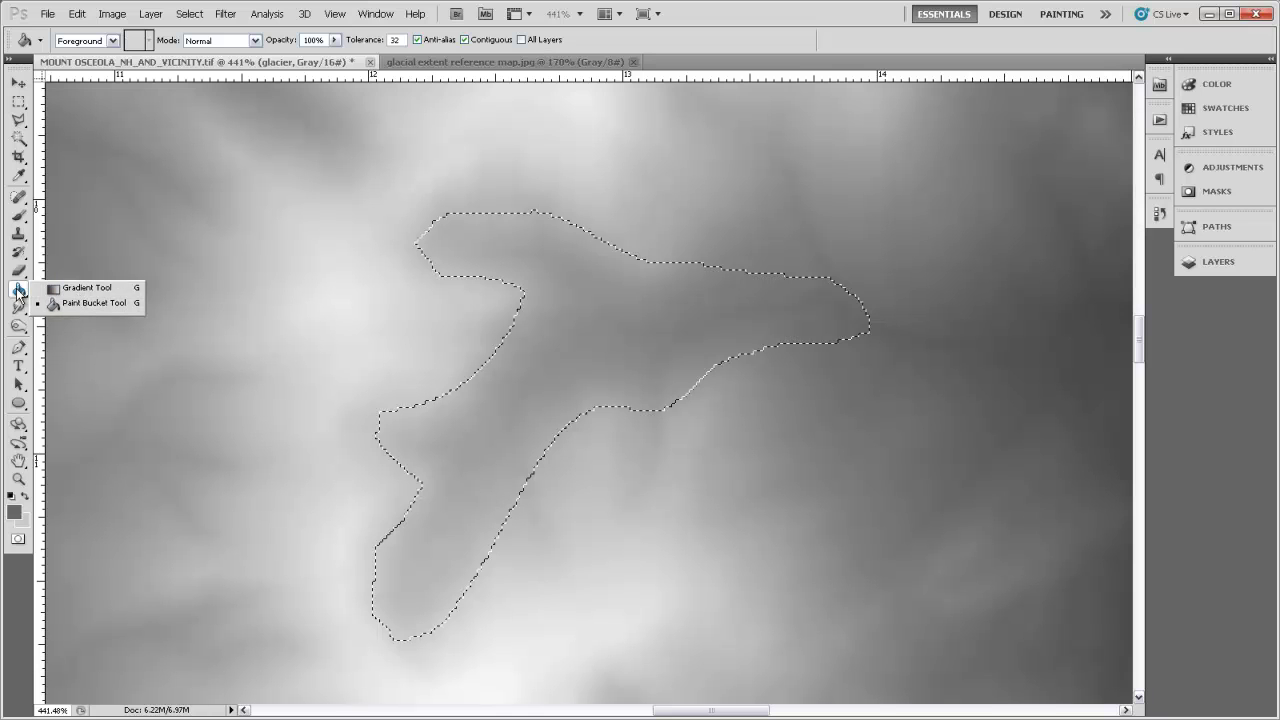
left_click(118, 289)
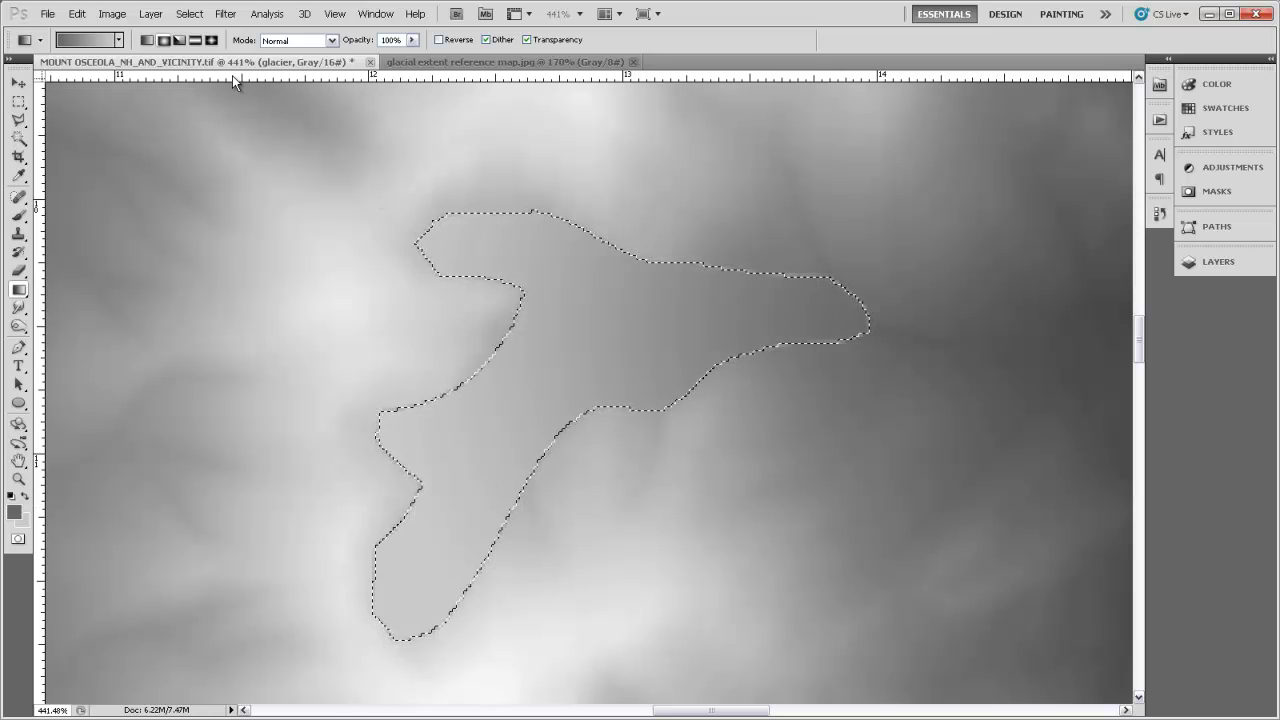
Feather the glacier selection with a 1-pixel radius
left_click(191, 15)
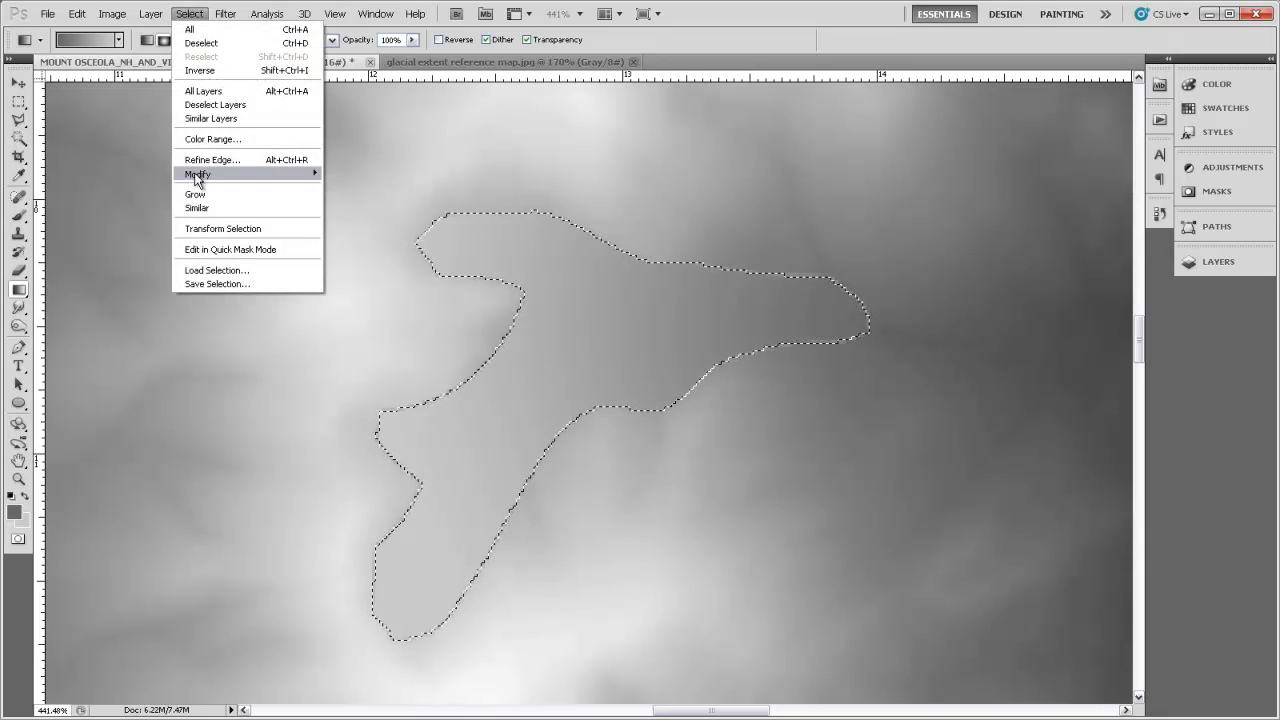
mouse_move(200, 176)
left_click(366, 229)
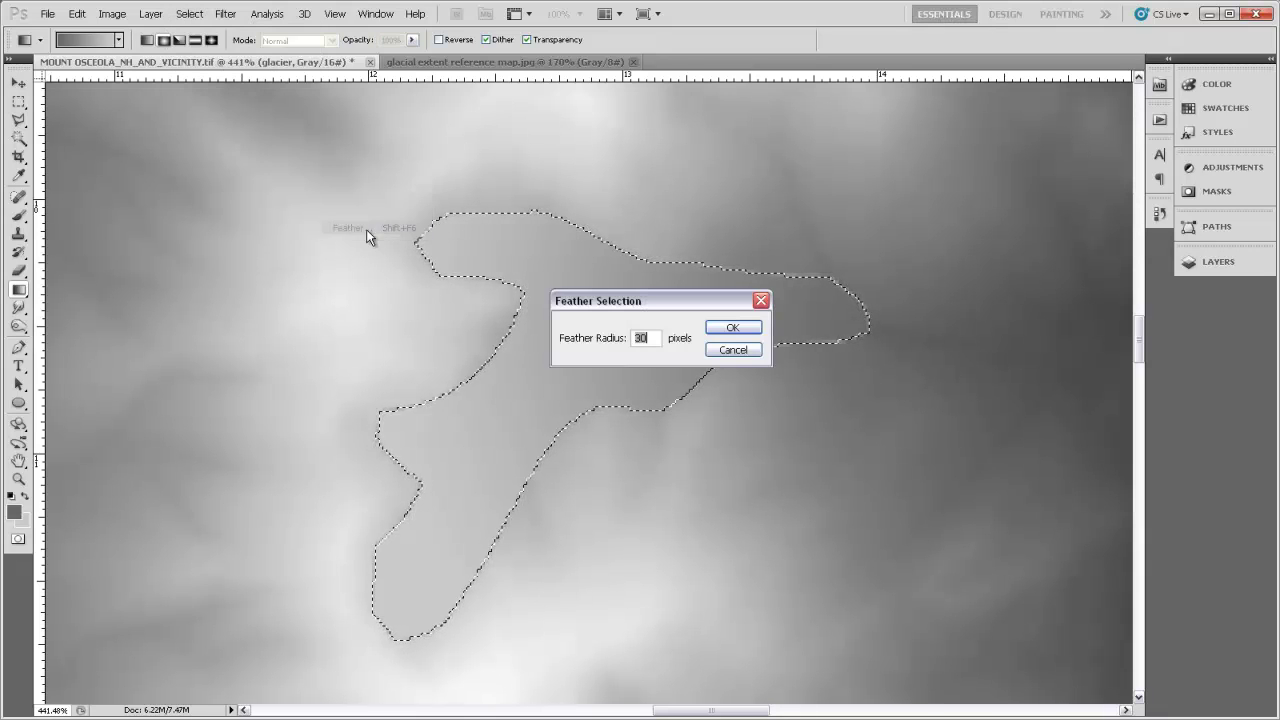
type("1")
left_click(744, 333)
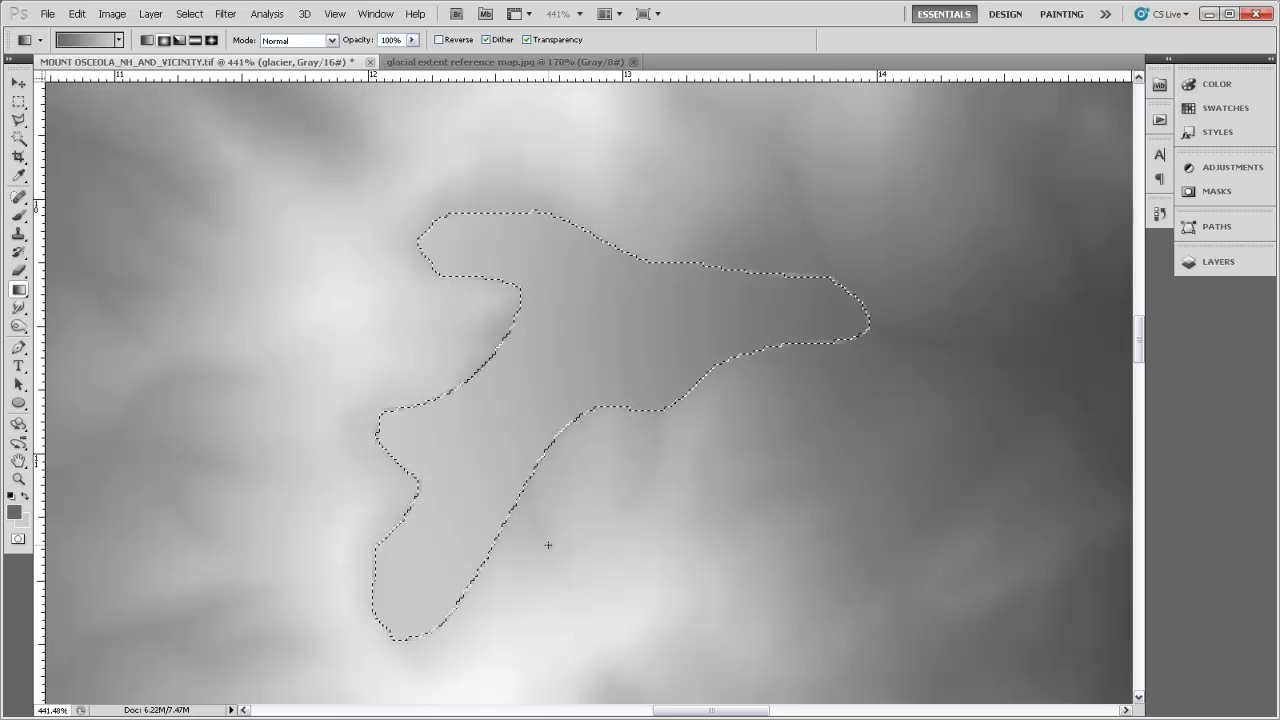
Increase the glacier fill's brightness by 2 using Brightness/Contrast
left_click(110, 13)
mouse_move(131, 50)
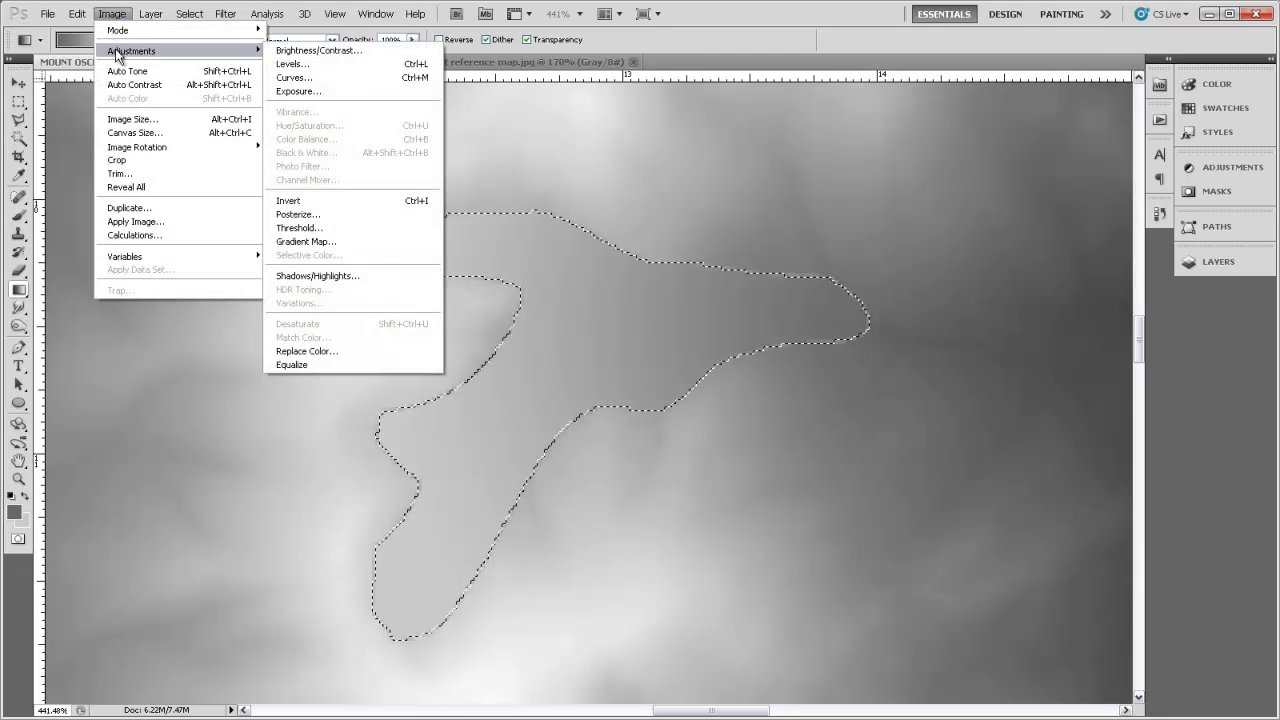
left_click(351, 54)
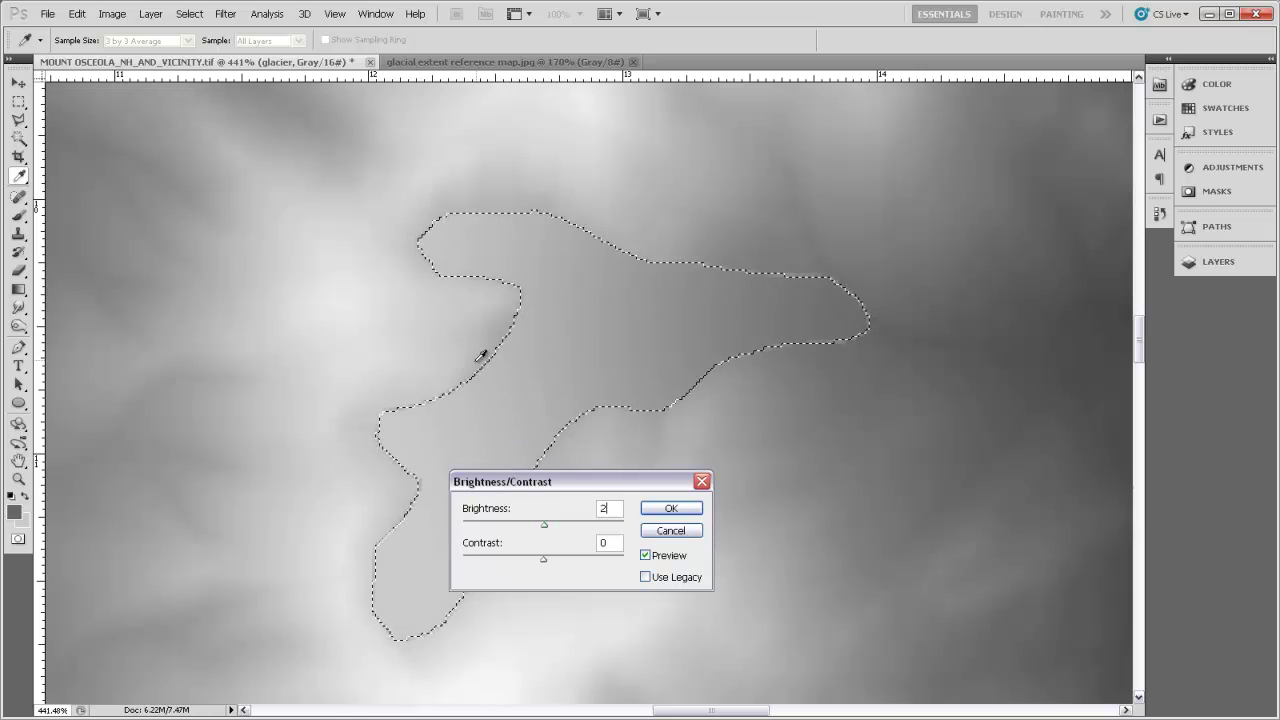
type("2")
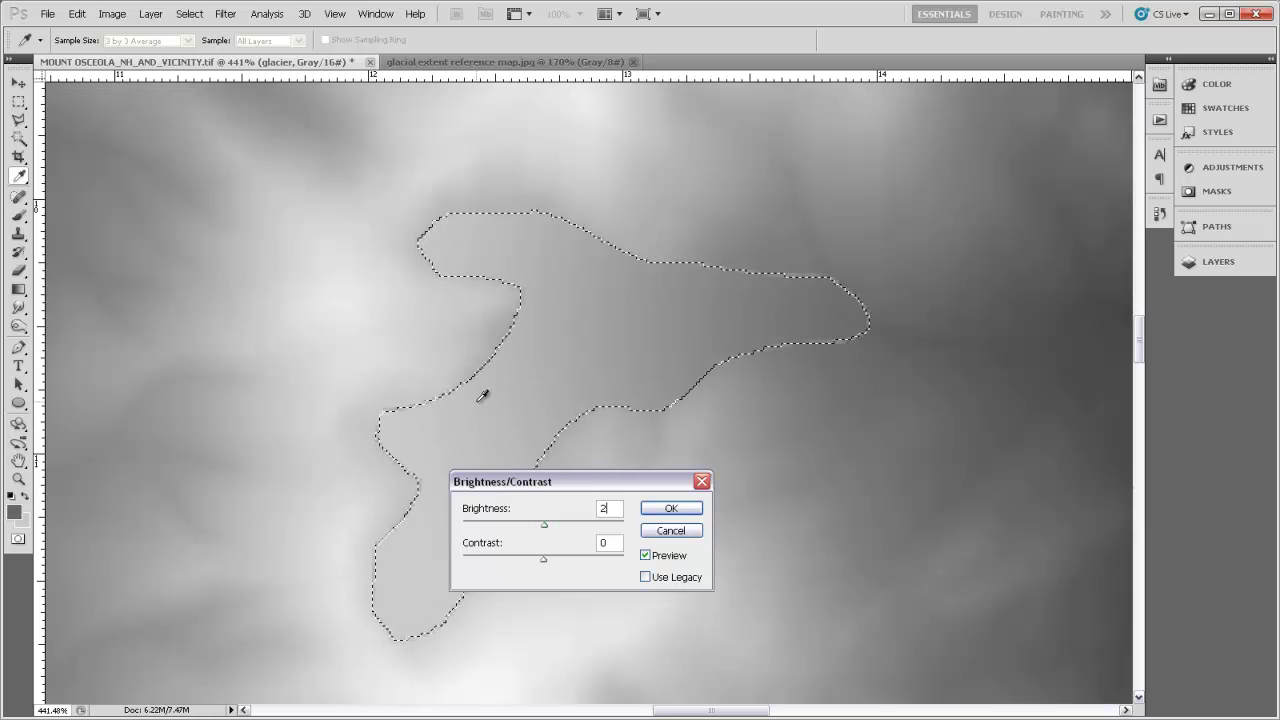
left_click(672, 509)
key("g")
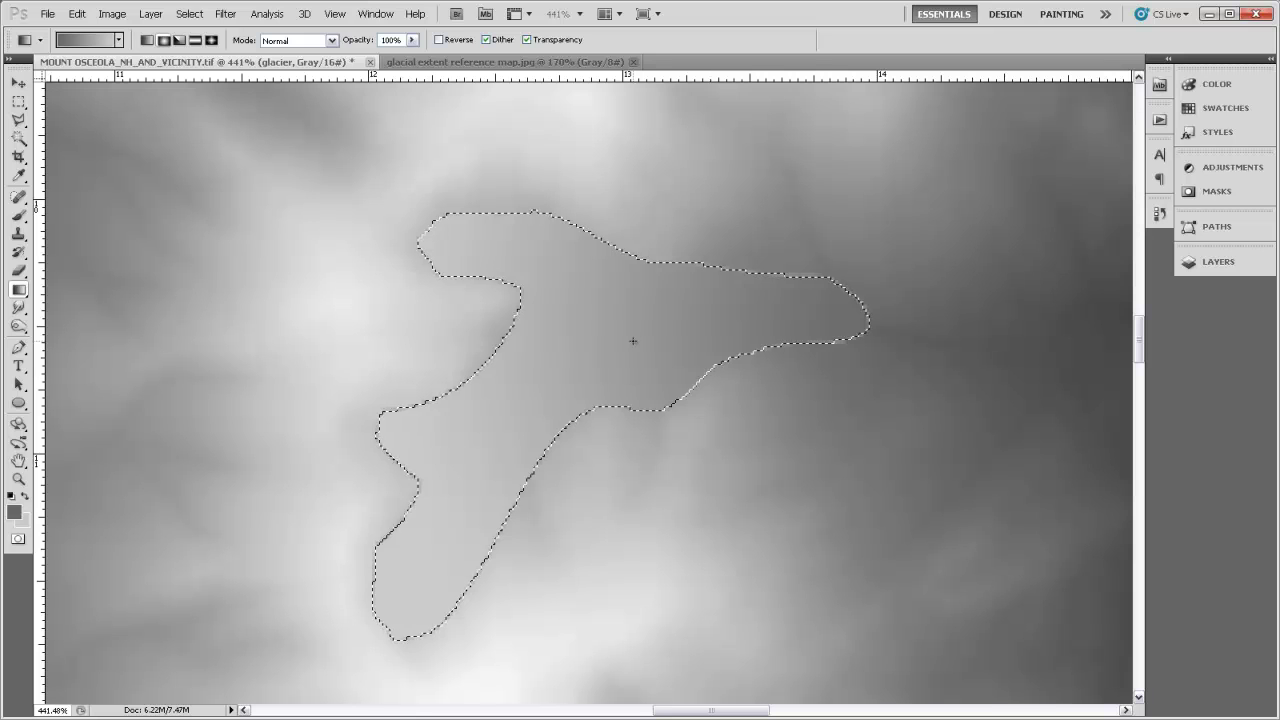
Deselect the glacier outline and bring up the Layers panel
left_click(192, 16)
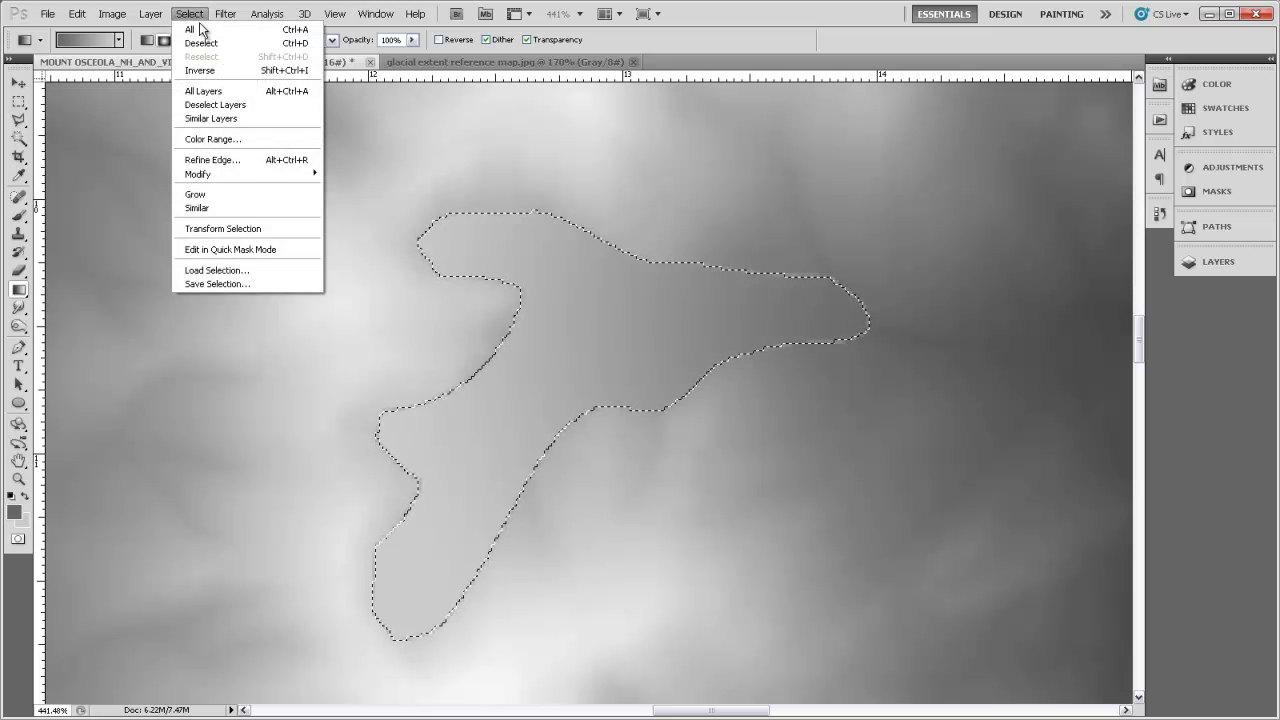
left_click(265, 43)
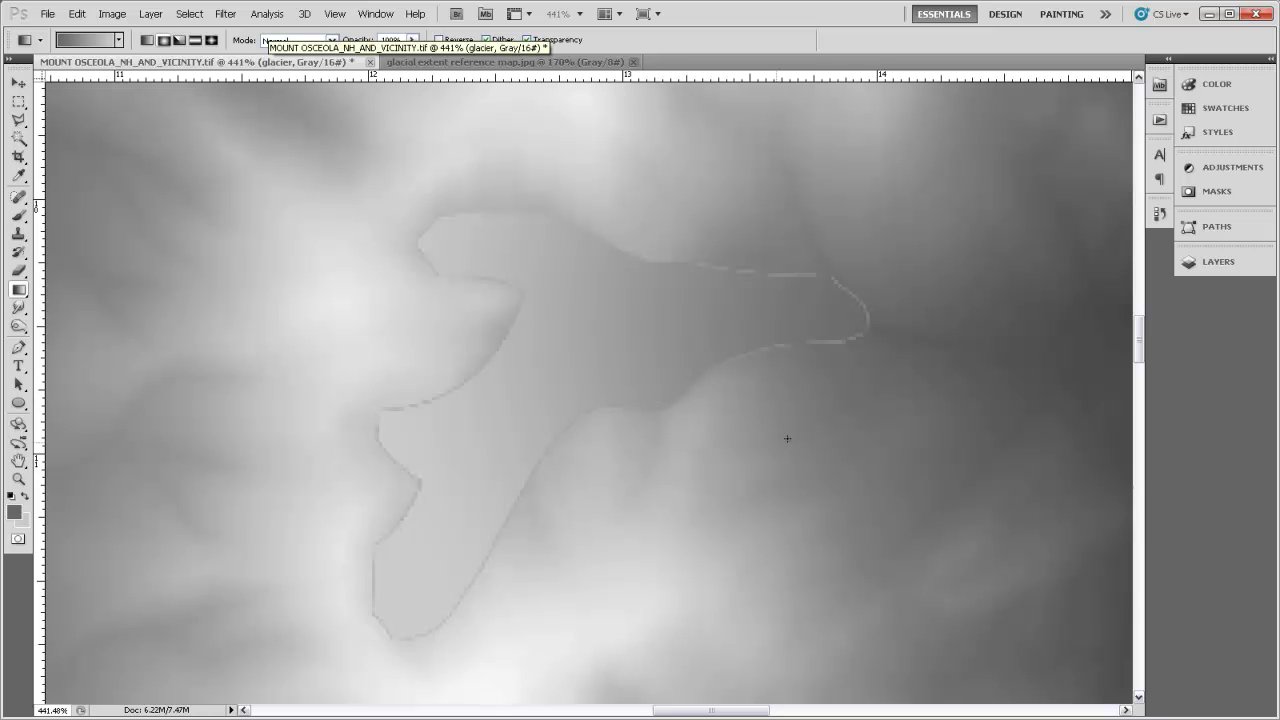
left_click(1207, 263)
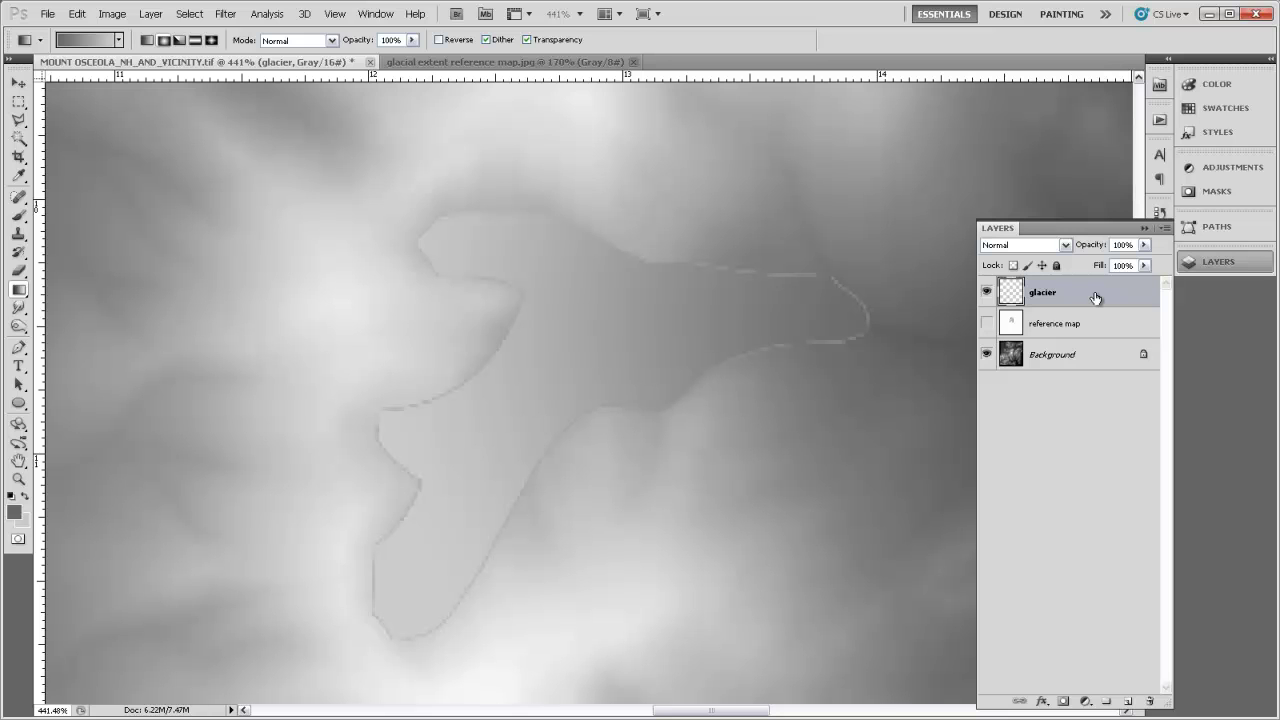
Apply a 2-pixel Gaussian Blur to the glacier layer
left_click(225, 13)
mouse_move(236, 150)
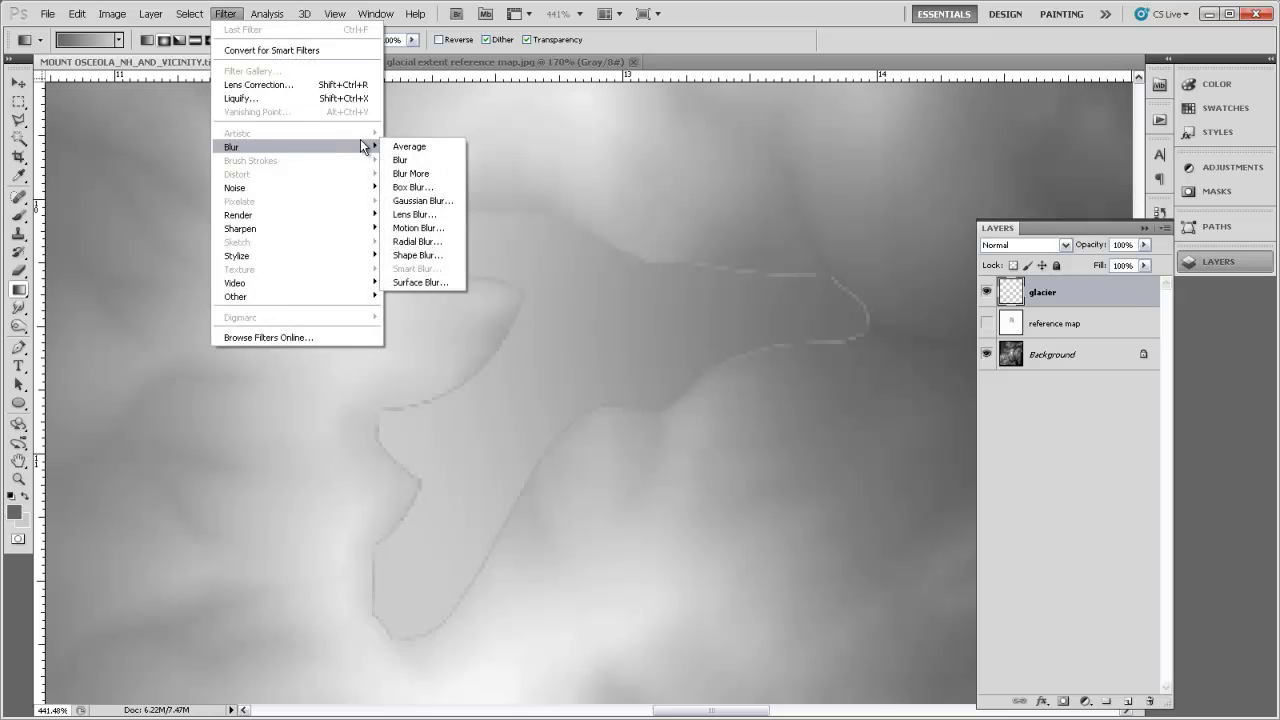
left_click(415, 201)
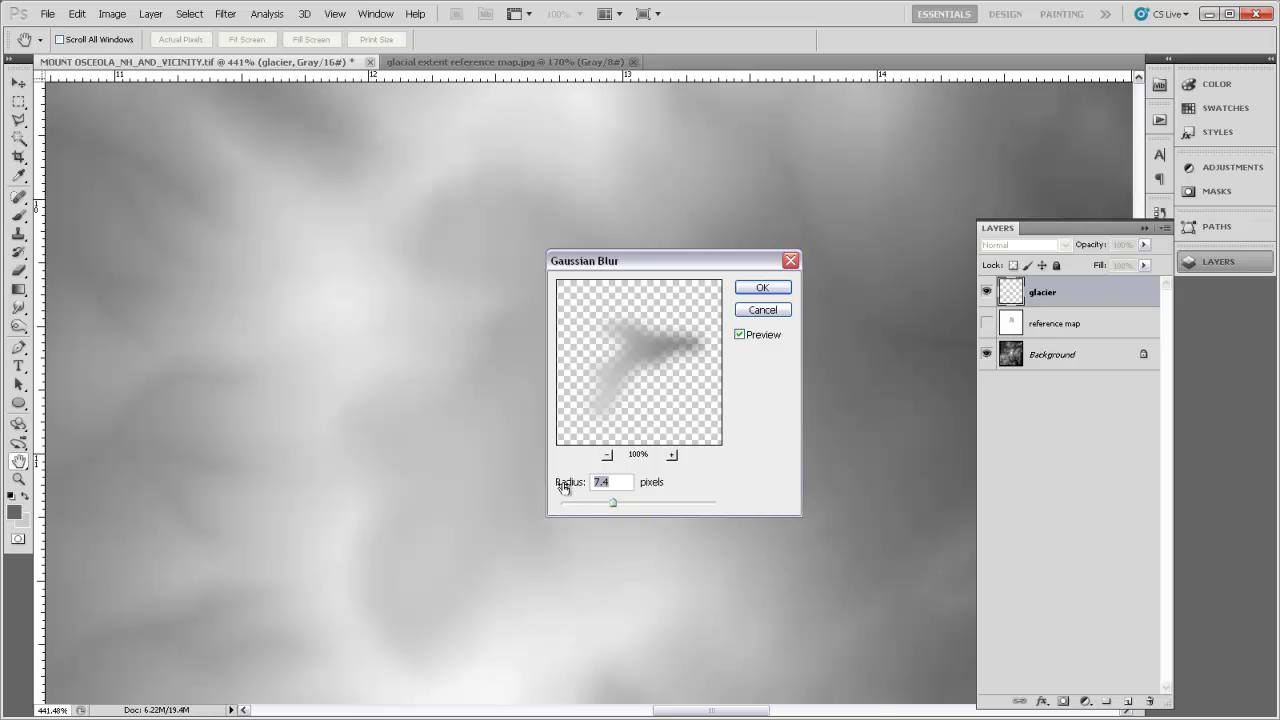
type("2")
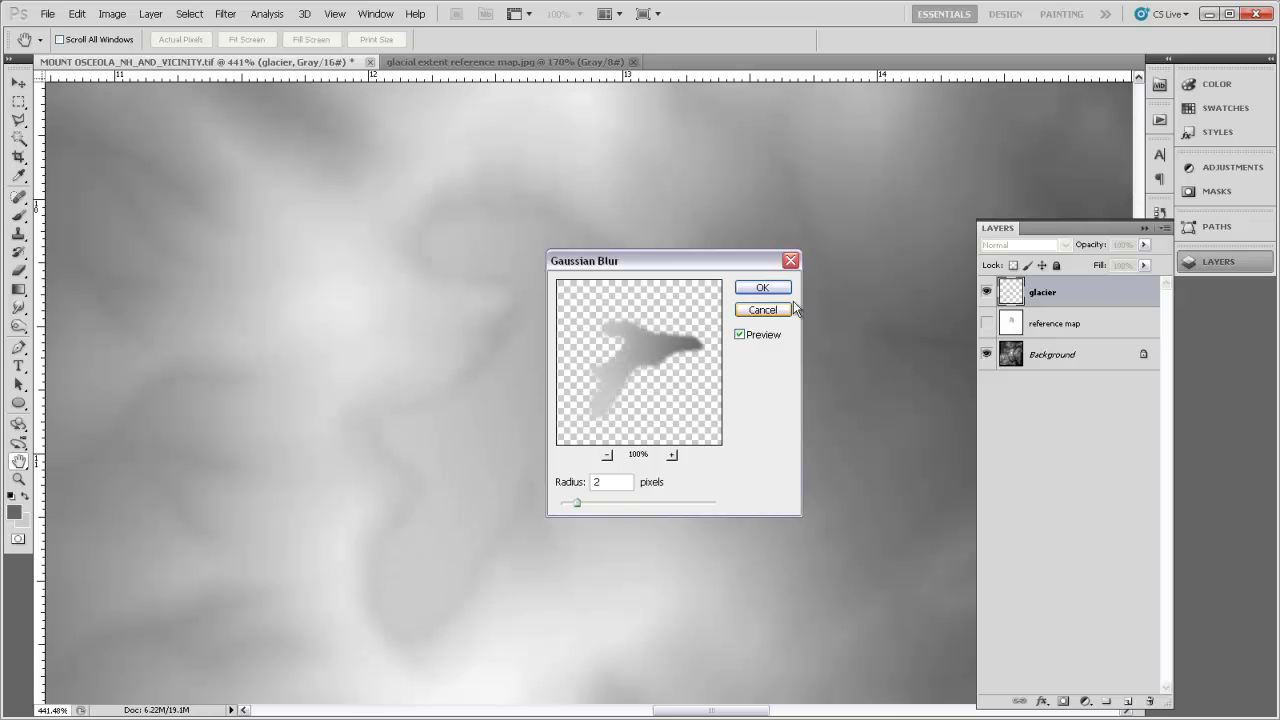
left_click(757, 288)
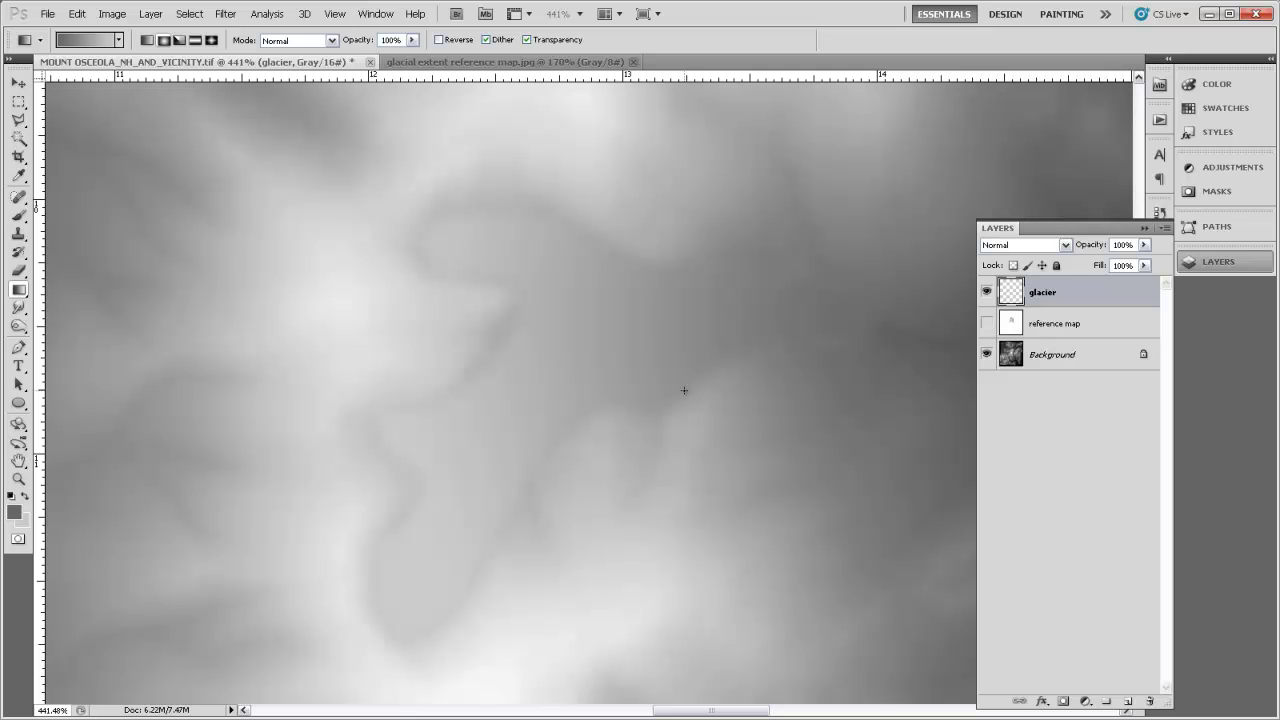
left_click(607, 410, "alt")
Save MOUNT OSCEOLA_NH_AND_VICINITY.tif as a TIFF with no compression, keeping its layers
left_click(607, 410, "alt")
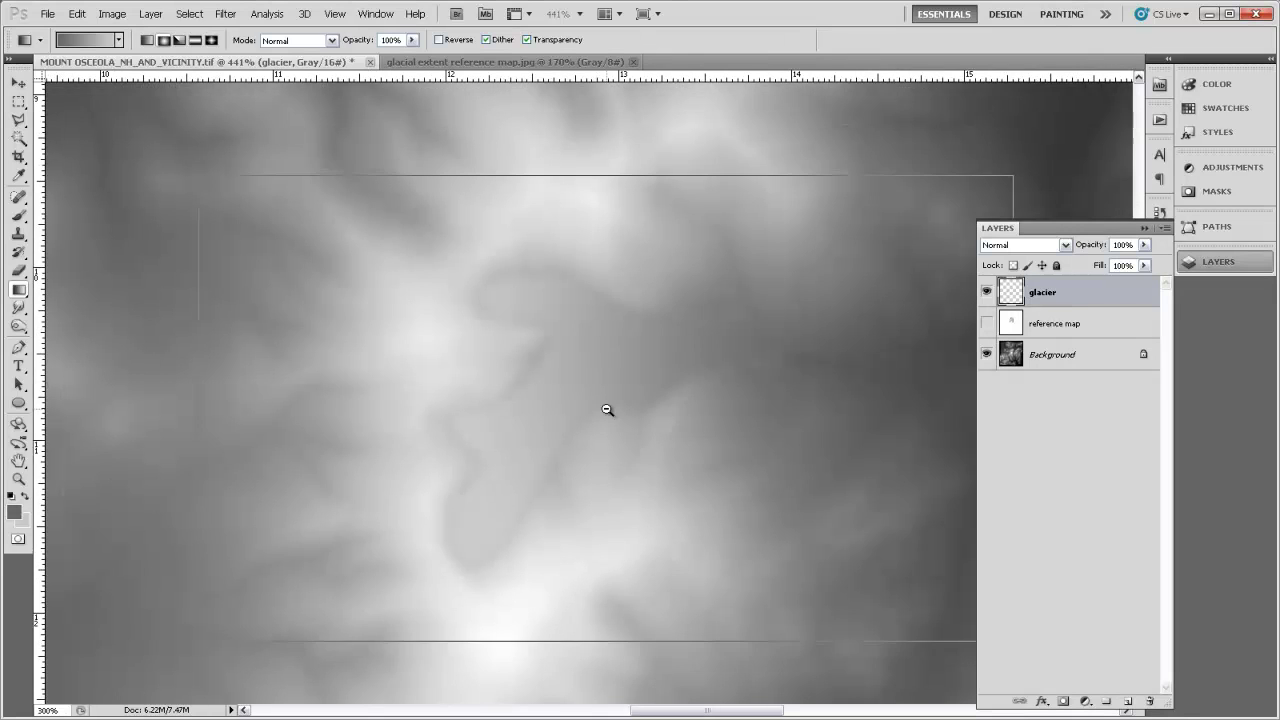
left_click(607, 410, "alt")
left_click(607, 410, "alt")
left_click(607, 410, "alt")
left_click(607, 410, "alt")
left_click(607, 410, "alt")
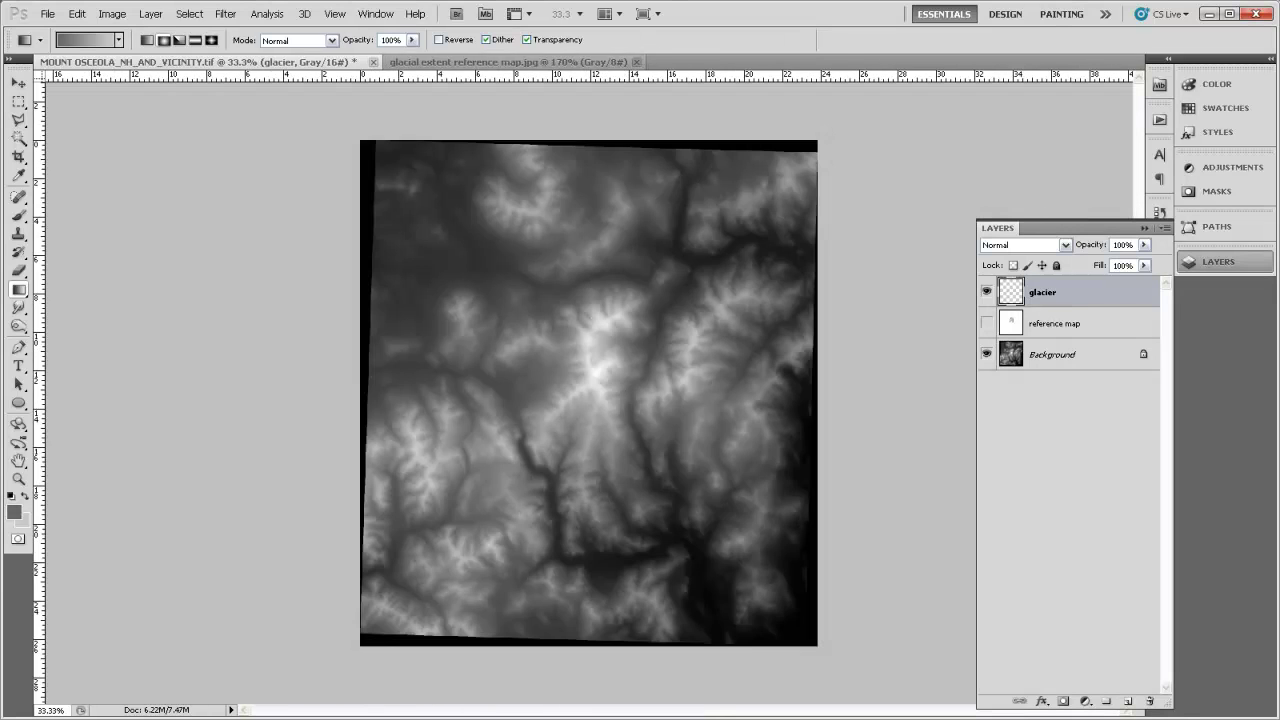
left_click(46, 14)
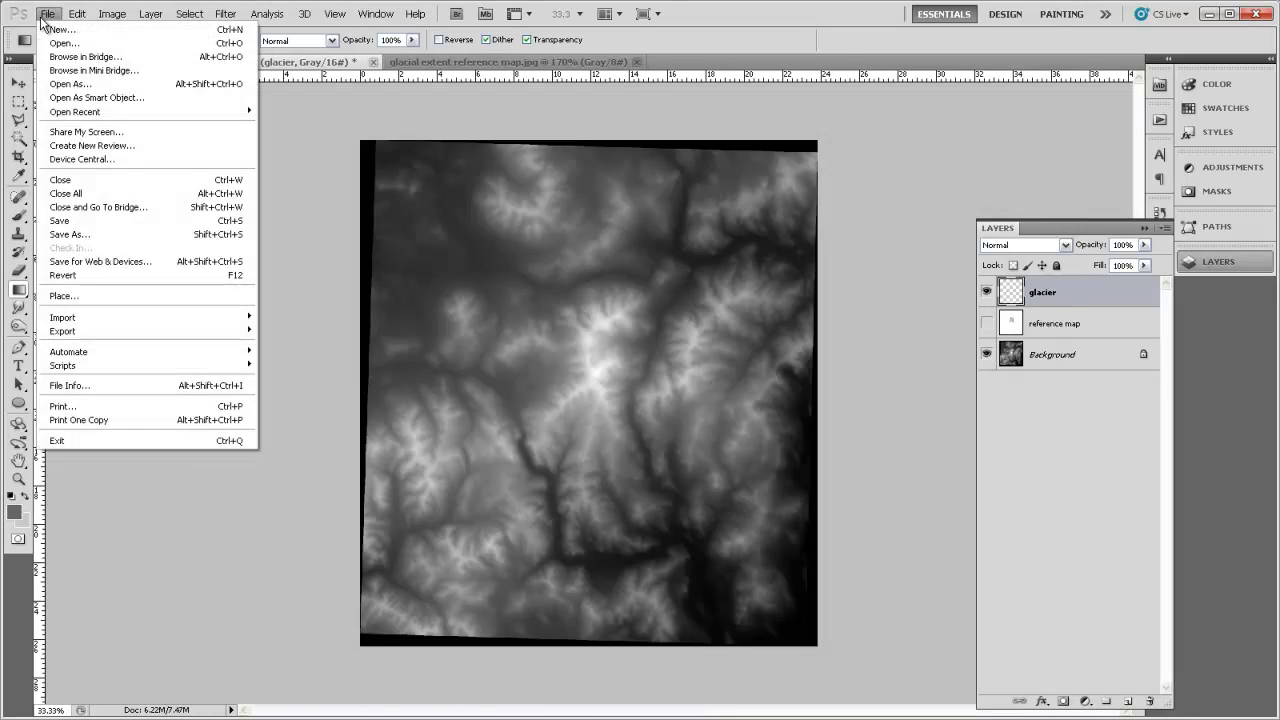
left_click(73, 222)
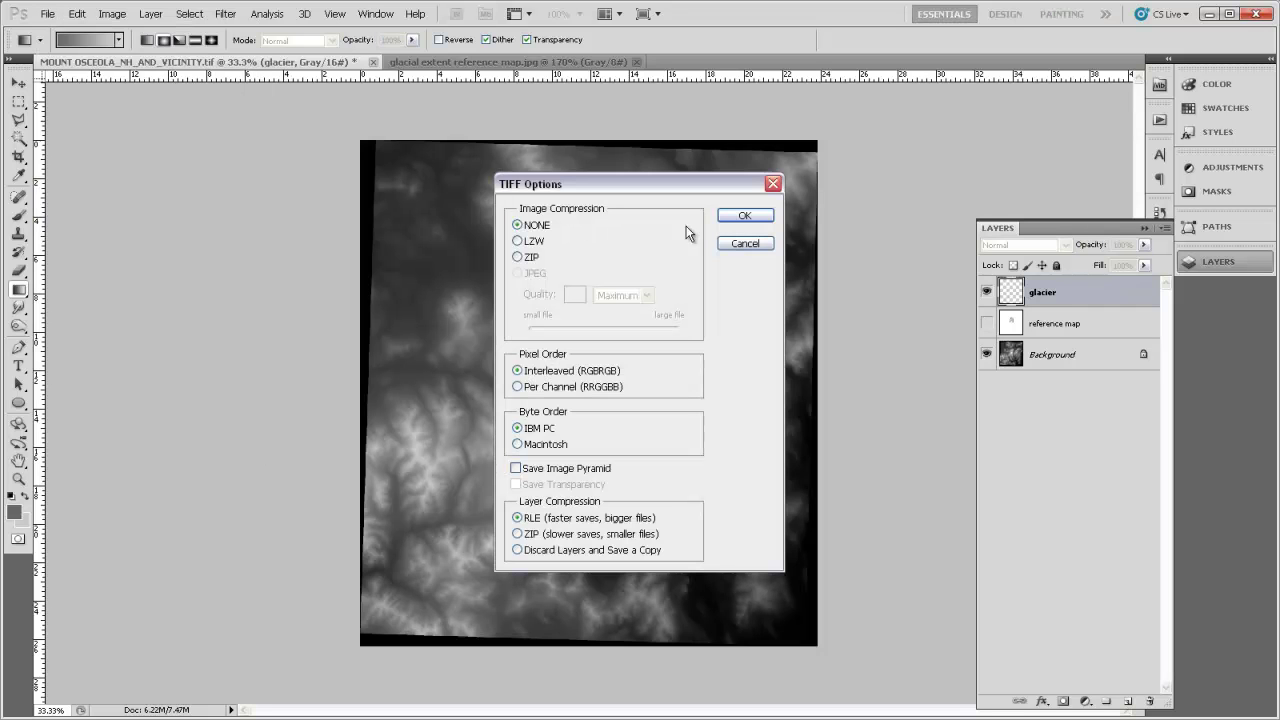
left_click(769, 218)
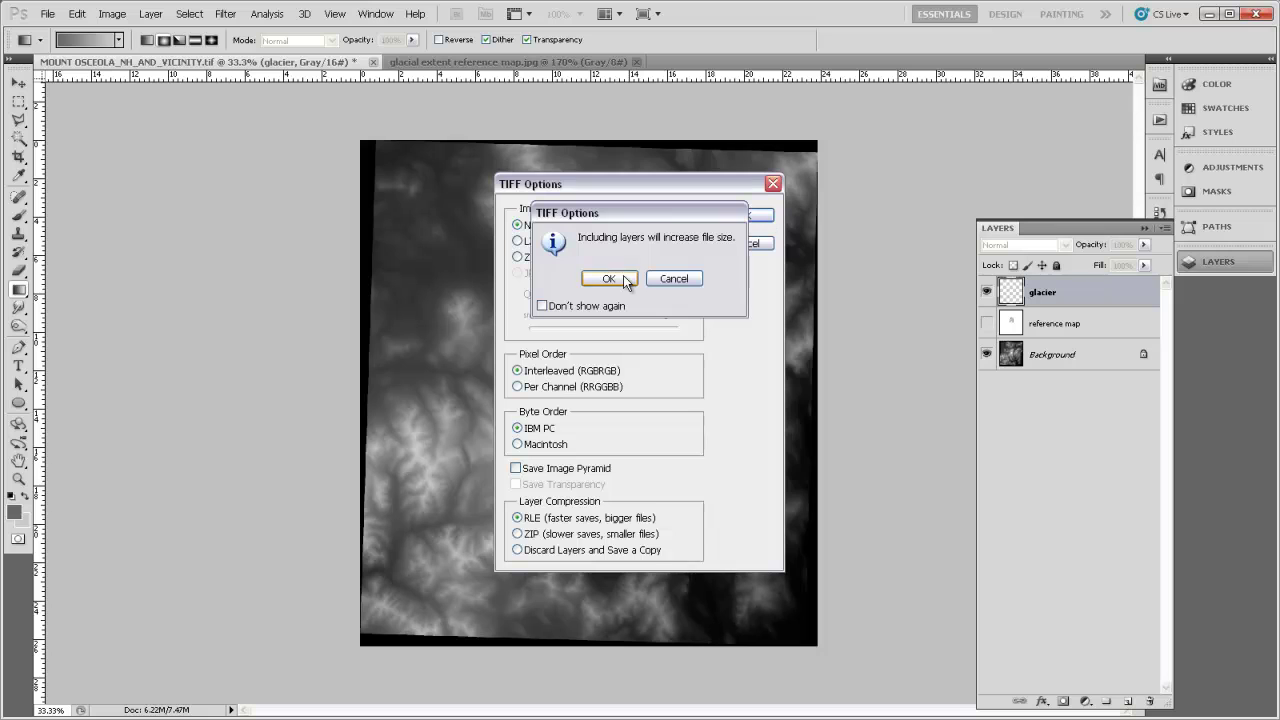
left_click(609, 278)
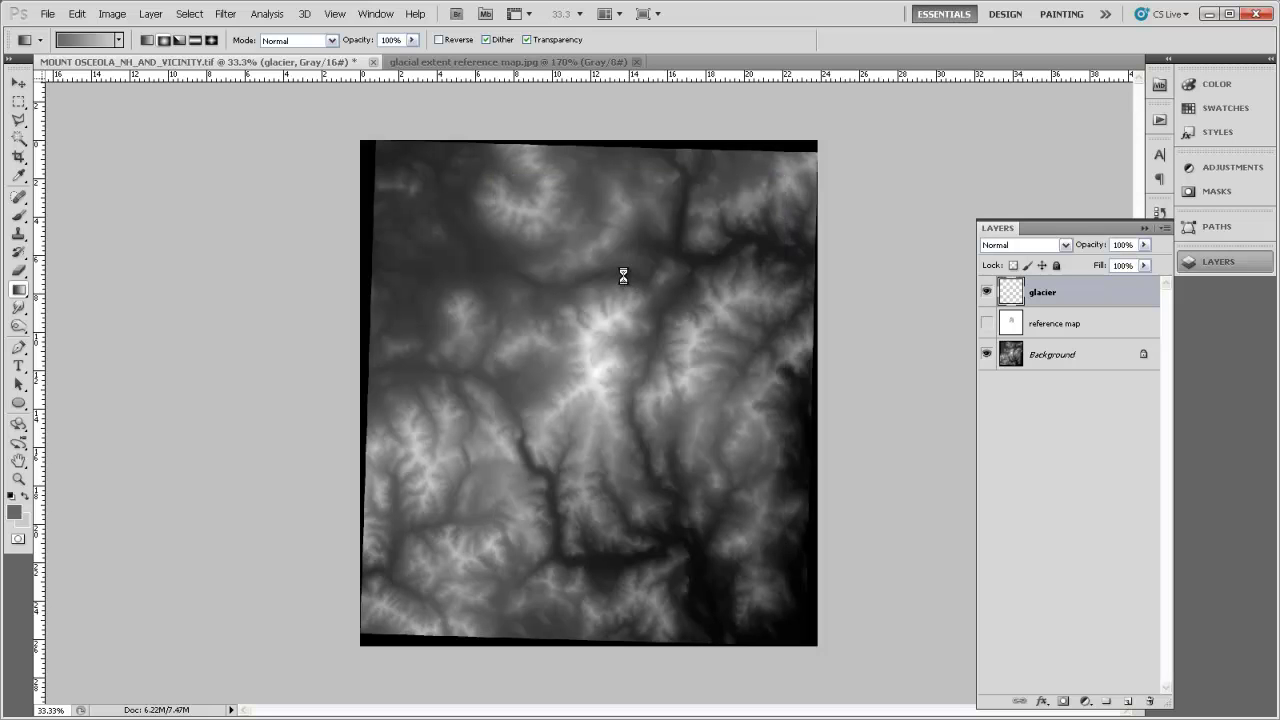